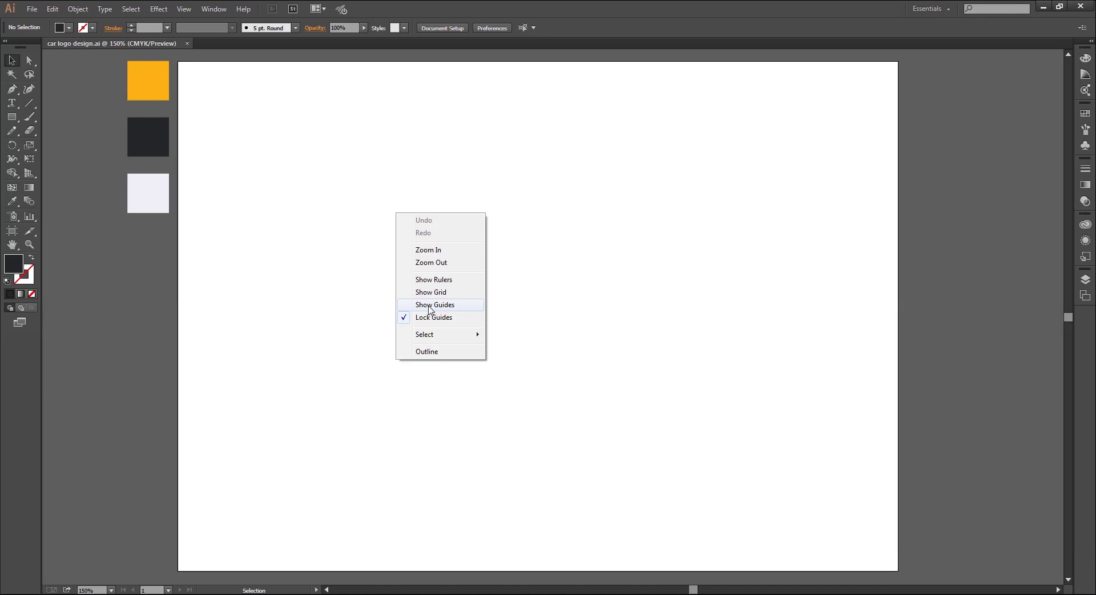
Show the centre guide and set an outline-only style: no fill, black stroke.
click(430, 306)
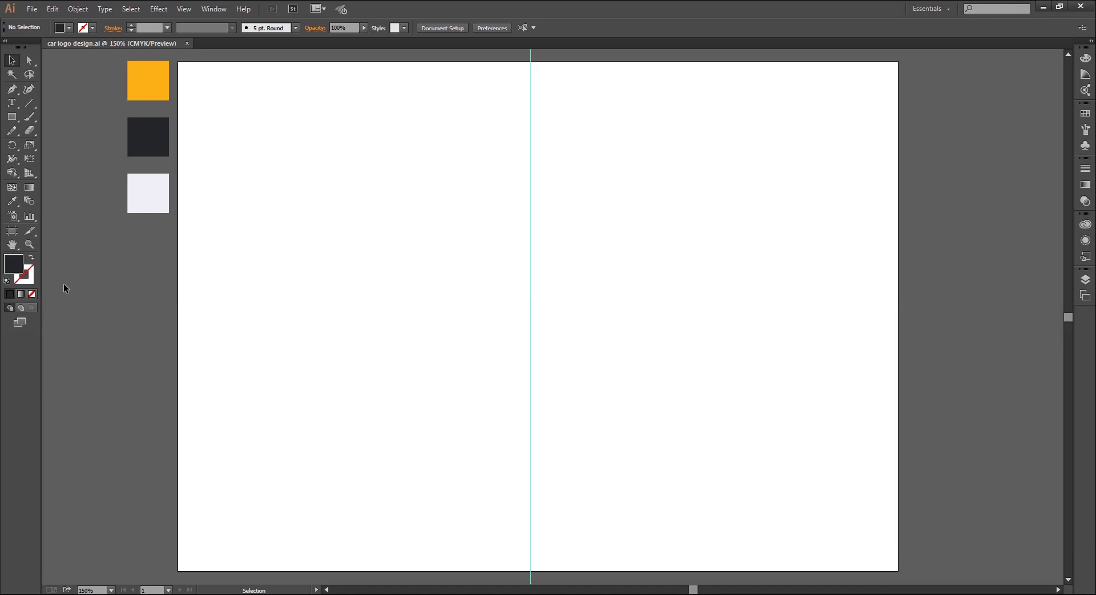
click(32, 258)
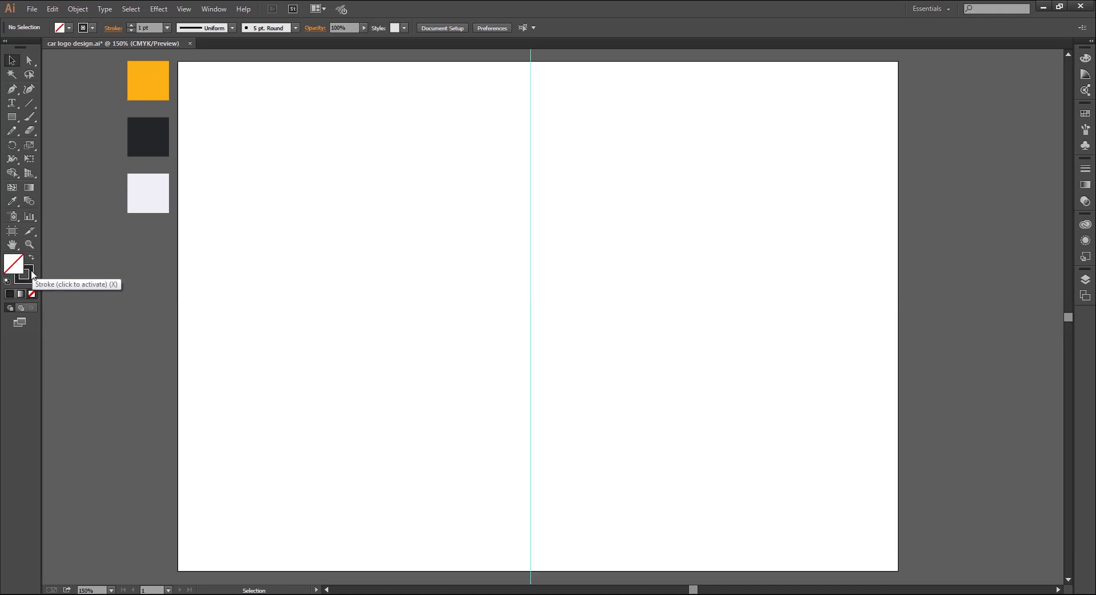
key(F6)
Pen-trace the left half of the car body from the centre guide back to it.
click(530, 301)
click(441, 300)
drag(218, 281, 215, 289)
click(200, 301)
click(207, 469)
click(214, 499)
click(343, 499)
click(390, 472)
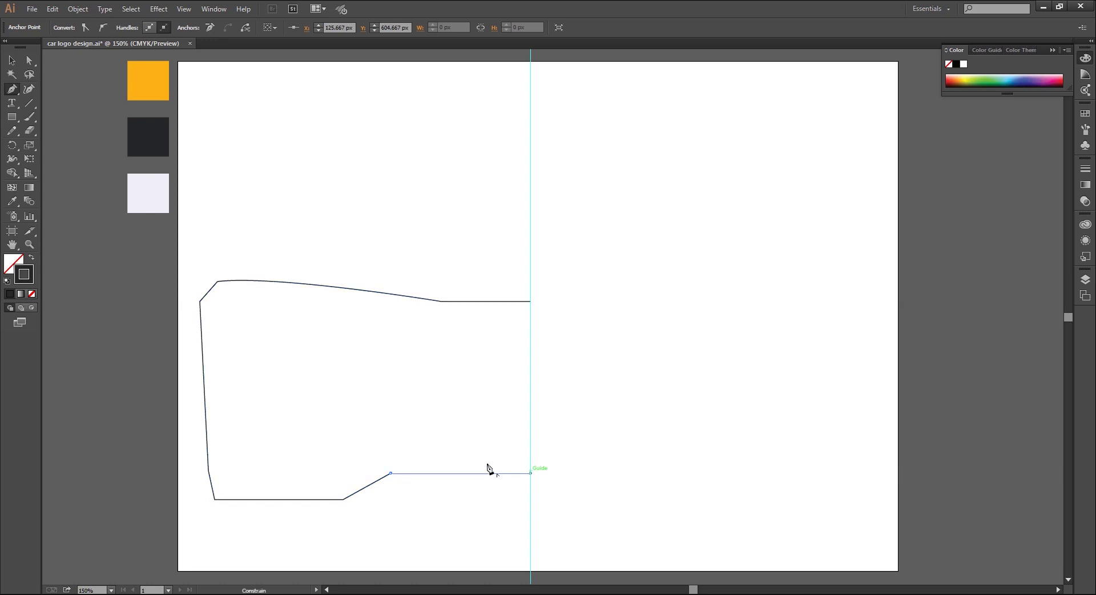
click(530, 472)
key(v)
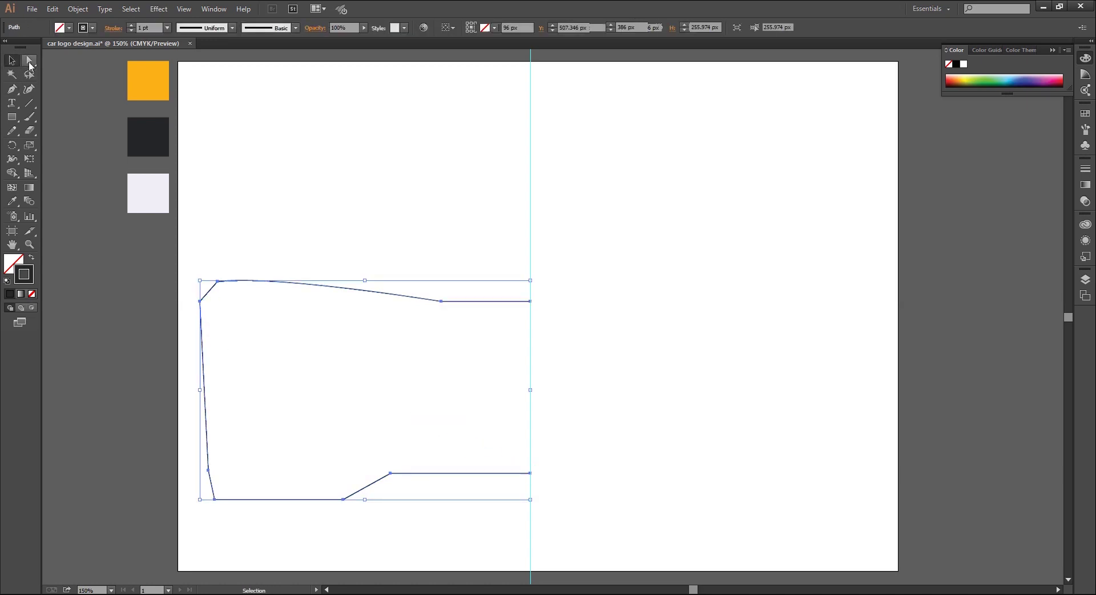
Convert the upper-left corner anchors to smooth points for a rounded corner.
click(29, 60)
click(200, 301)
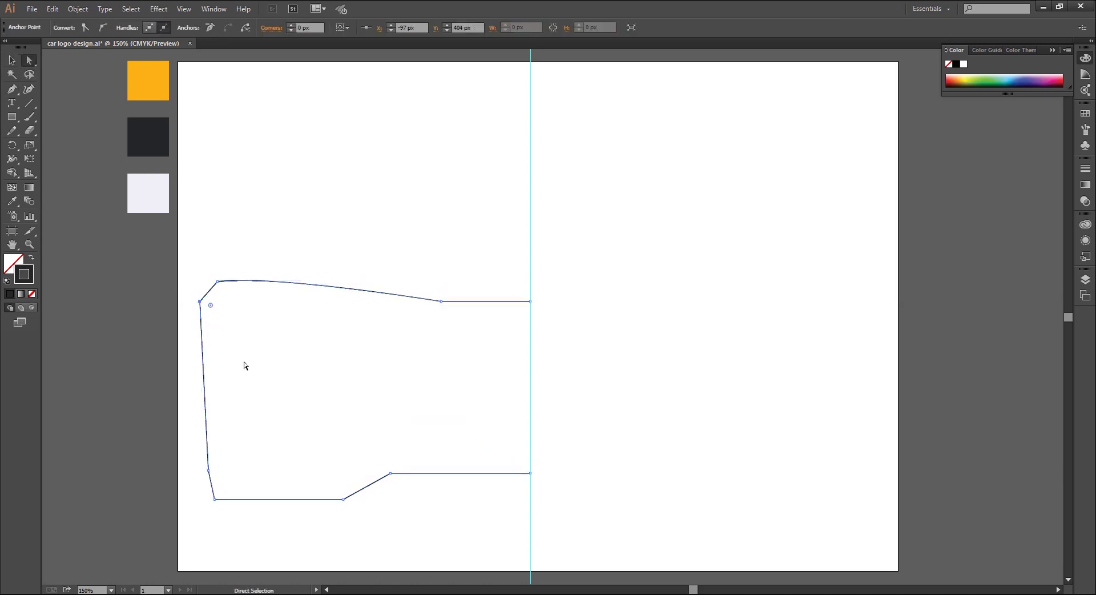
click(102, 27)
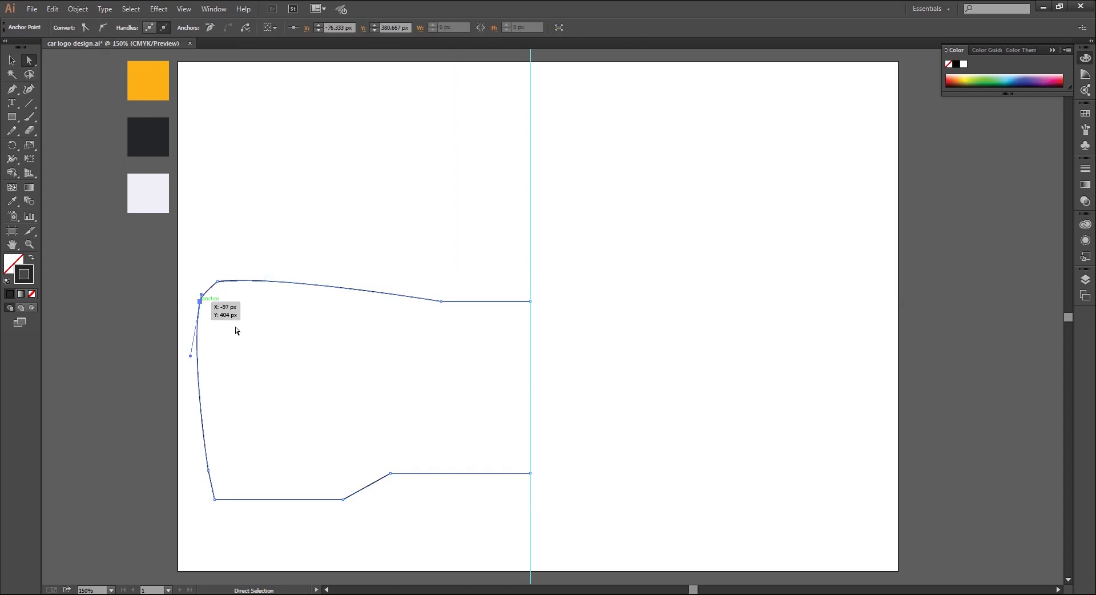
click(217, 281)
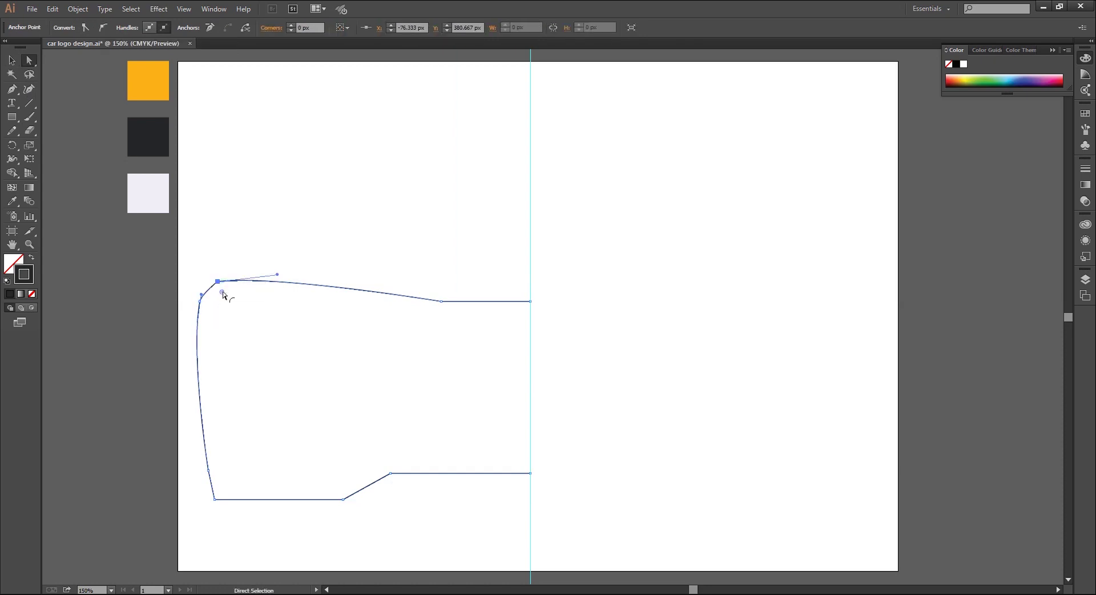
Begin the inner lower contour with the Pen tool on the centre guide.
click(286, 335)
key(p)
click(530, 425)
Trace the lower intake contour from the left side back to the centre guide.
mouse_move(251, 406)
mouse_down()
mouse_move(147, 379)
mouse_move(213, 391)
mouse_move(220, 405)
mouse_up()
click(248, 419)
click(228, 473)
click(253, 489)
click(252, 482)
click(339, 481)
click(387, 456)
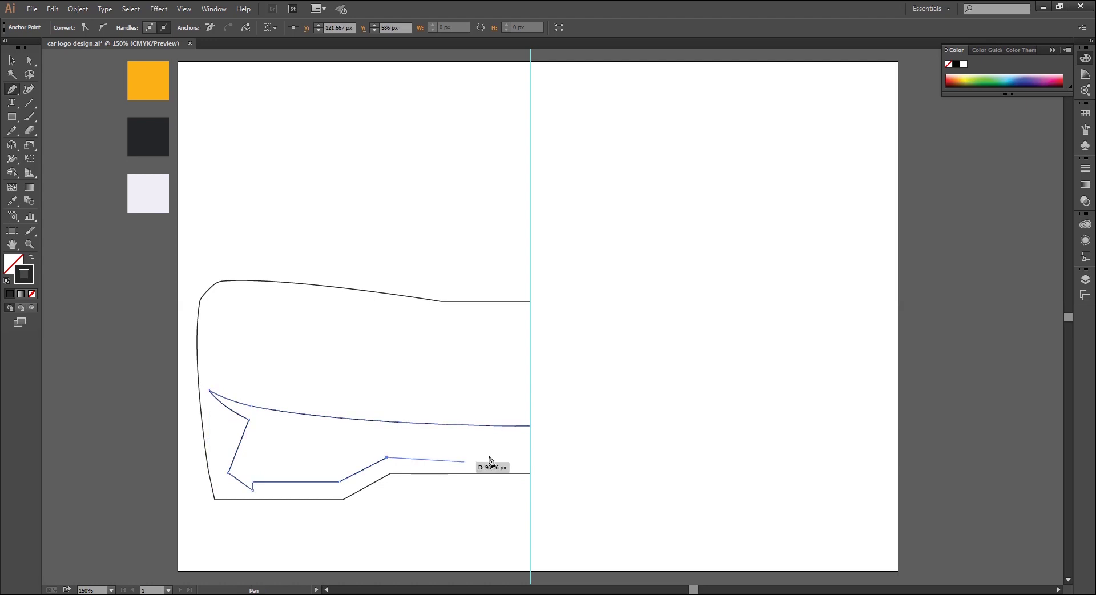
click(530, 457)
Draw the closed headlight shape with a curved upper edge reaching the guide.
click(265, 382)
click(233, 330)
mouse_move(335, 349)
mouse_down()
mouse_move(378, 366)
mouse_move(302, 388)
mouse_move(266, 386)
mouse_up()
click(530, 368)
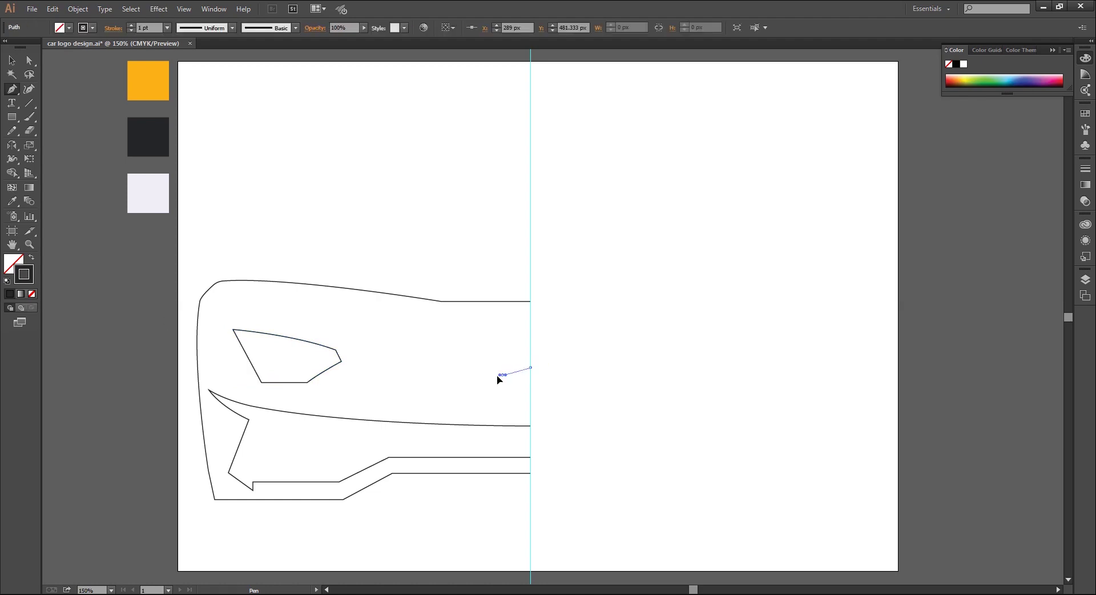
Draw a curved crease line from the guide toward the headlight and select it.
drag(502, 374, 489, 378)
mouse_move(383, 375)
mouse_down()
mouse_move(348, 368)
mouse_move(387, 399)
mouse_up()
key(v)
key(ctrl+equal)
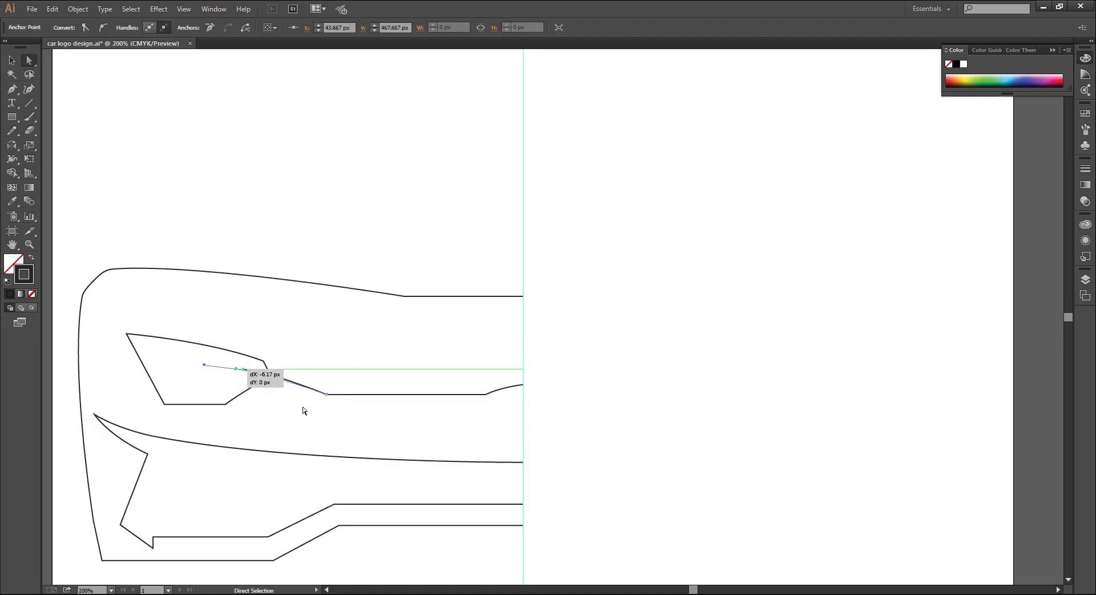
key(ctrl+minus)
mouse_move(354, 306)
mouse_down()
mouse_move(474, 384)
mouse_move(531, 371)
mouse_up()
Draw a second curved line below the headlight out to the left edge.
key(p)
click(354, 371)
drag(273, 341, 240, 323)
key(ctrl+equal)
key(a)
key(ctrl+minus)
key(p)
Draw the diagonal hood line, then Shift-select it with the two crease lines.
drag(399, 335, 344, 258)
key(ctrl+minus)
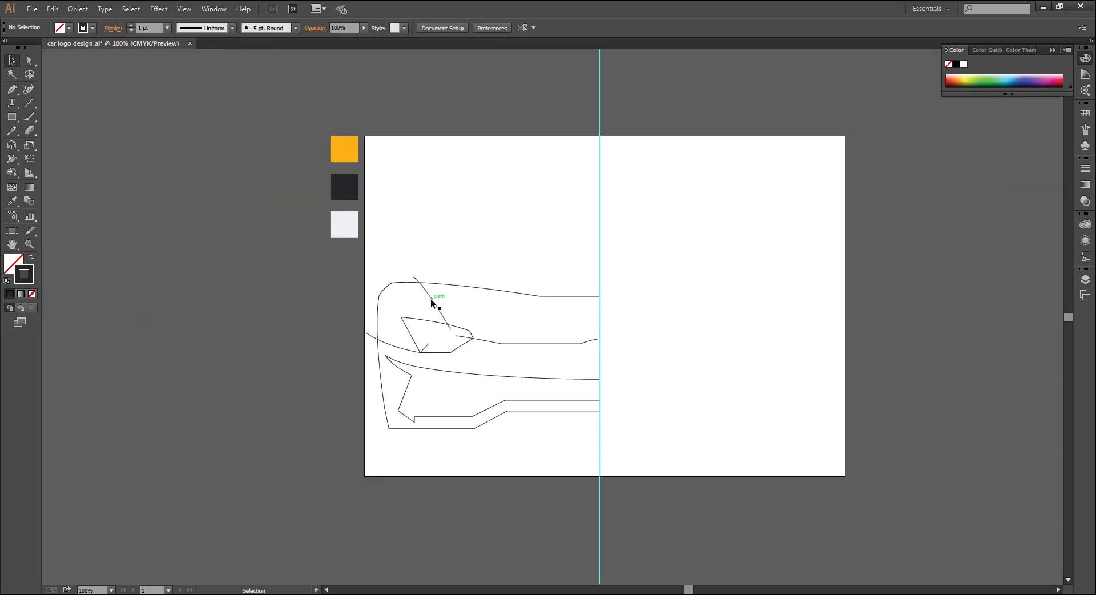
key(v)
shift+click(494, 341)
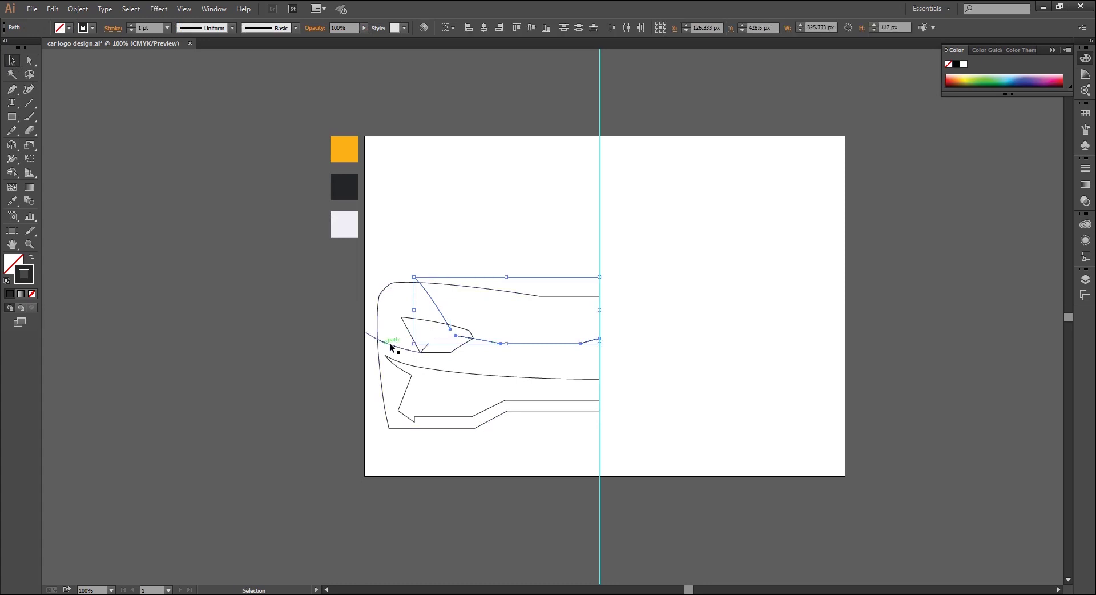
shift+click(391, 346)
key(ctrl+plus)
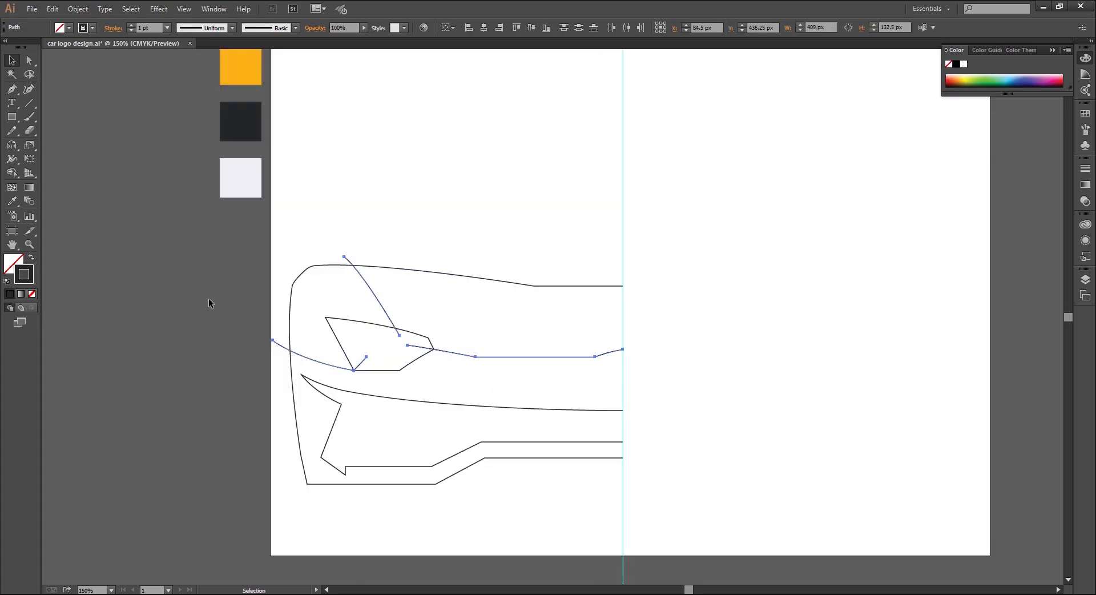
Give the crease lines the light swatch colour as their stroke.
click(11, 203)
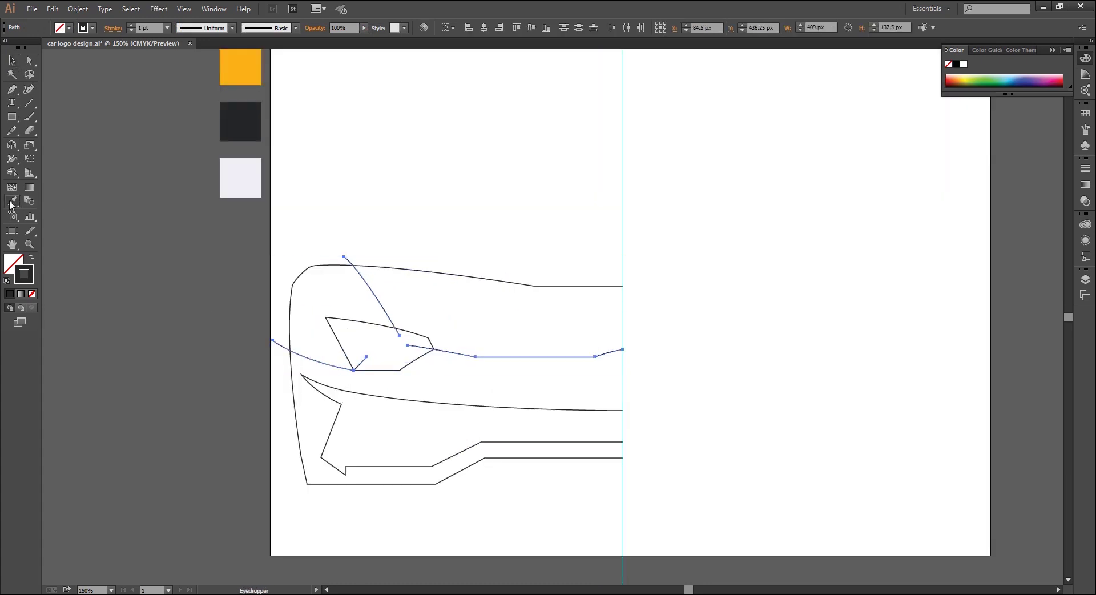
click(238, 176)
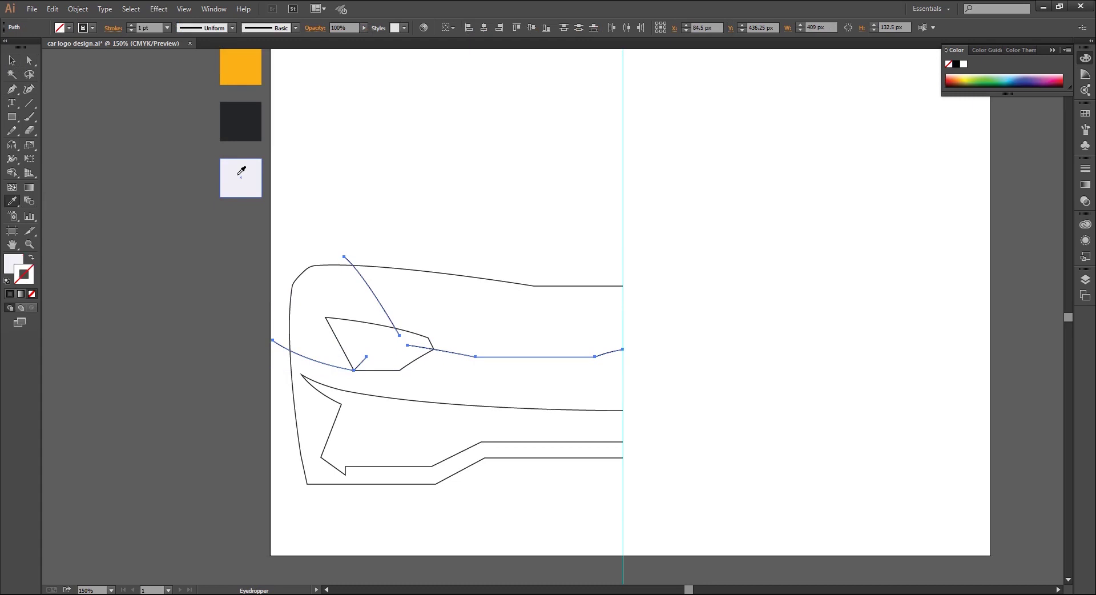
click(30, 259)
Fill the headlight and lower intake shapes orange with the Eyedropper.
key(v)
click(433, 274)
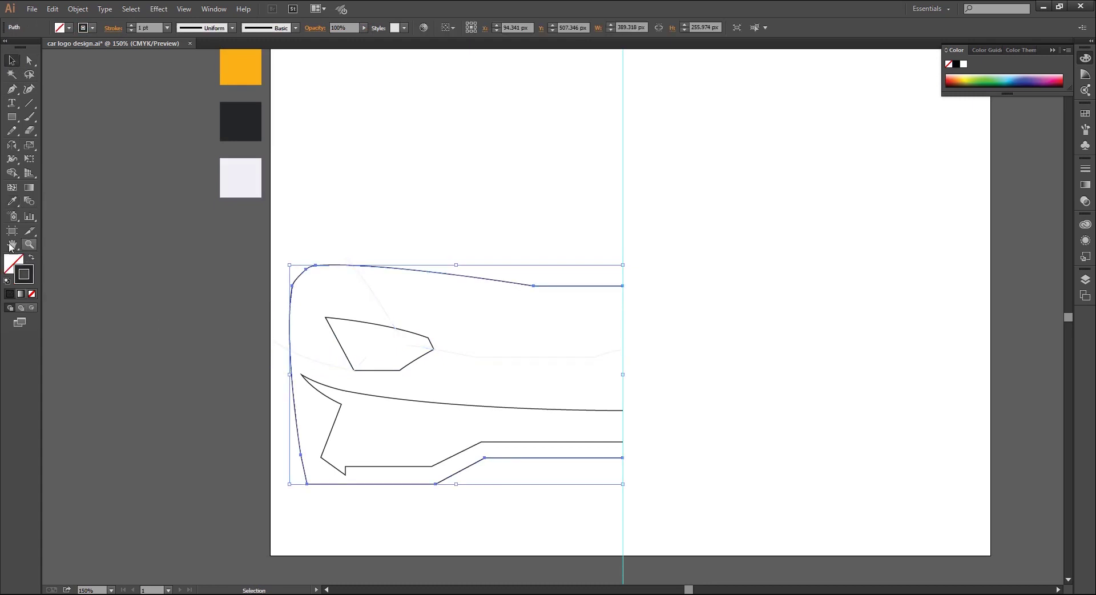
click(351, 322)
shift+click(353, 393)
click(12, 201)
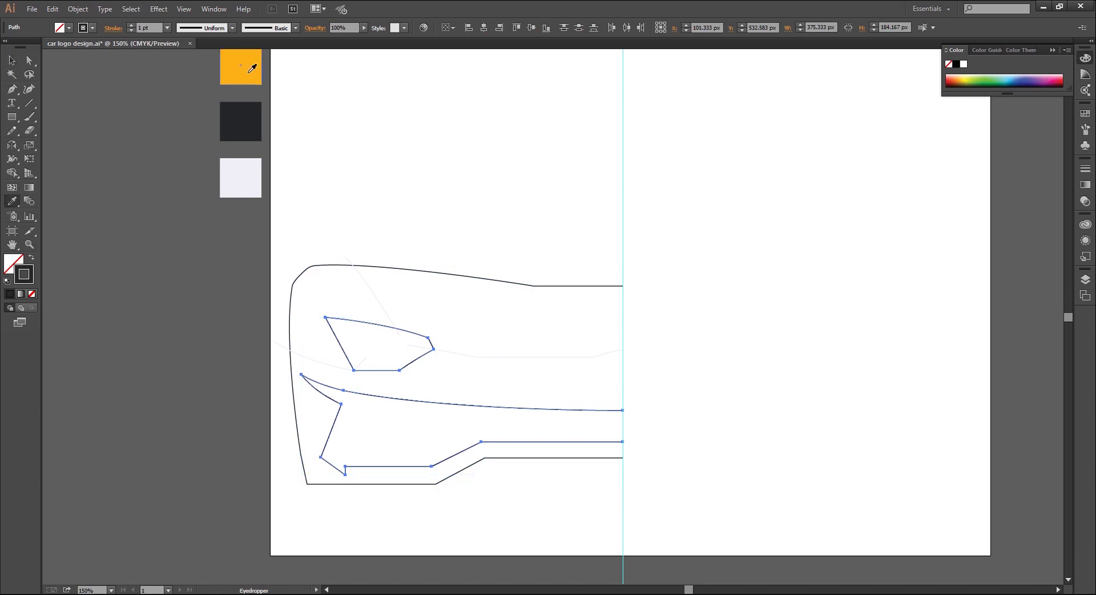
click(244, 74)
Fill the outer car body with the dark charcoal swatch.
click(12, 60)
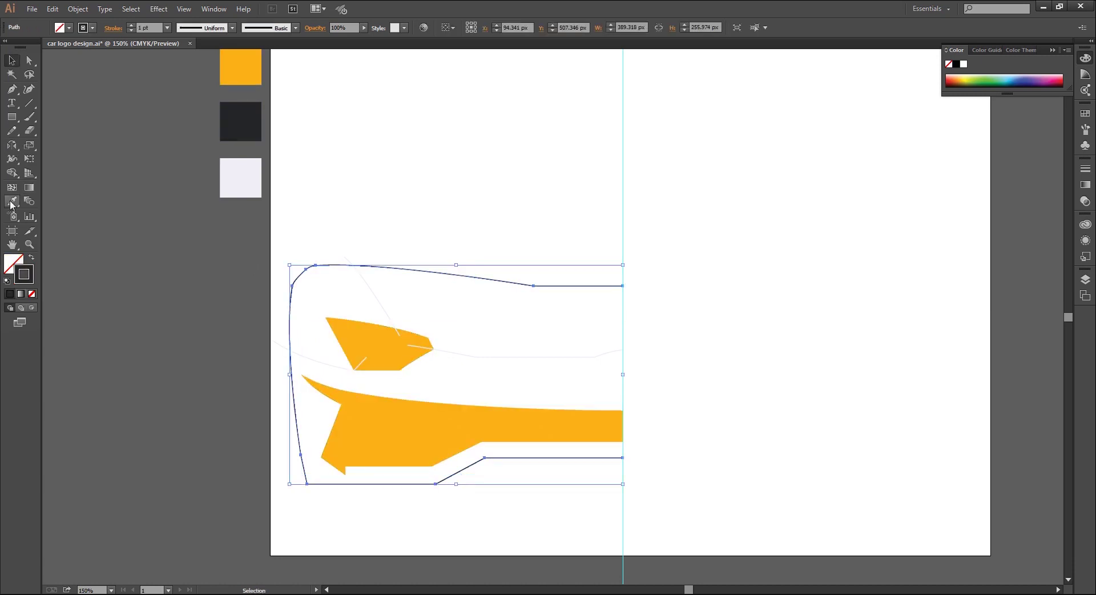
click(11, 201)
click(242, 120)
Reselect the diagonal hood line and both crease lines.
click(11, 60)
click(377, 302)
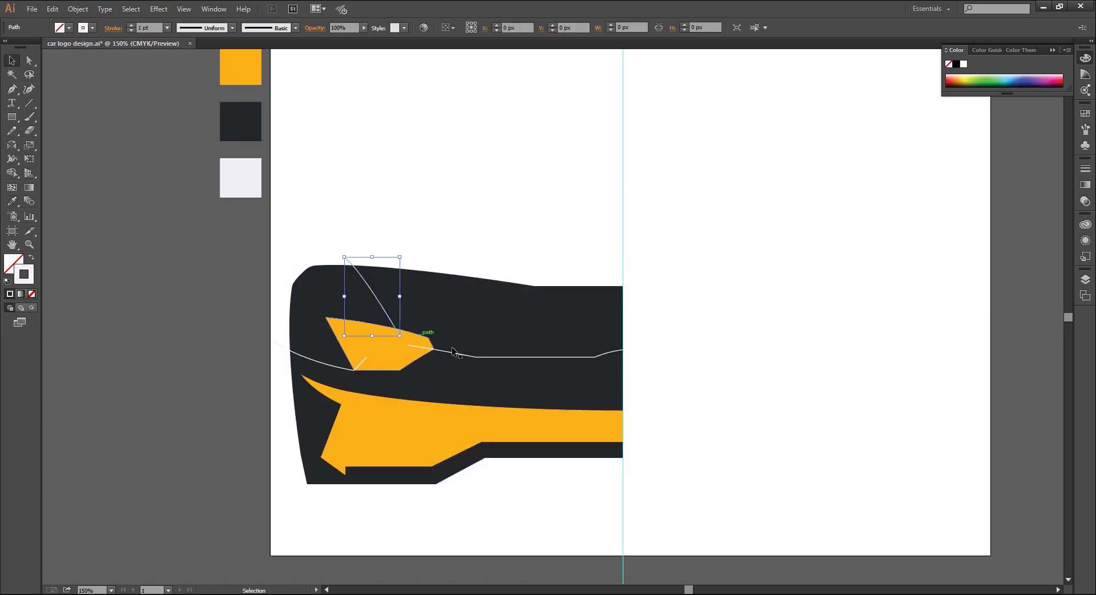
shift+click(453, 353)
click(167, 28)
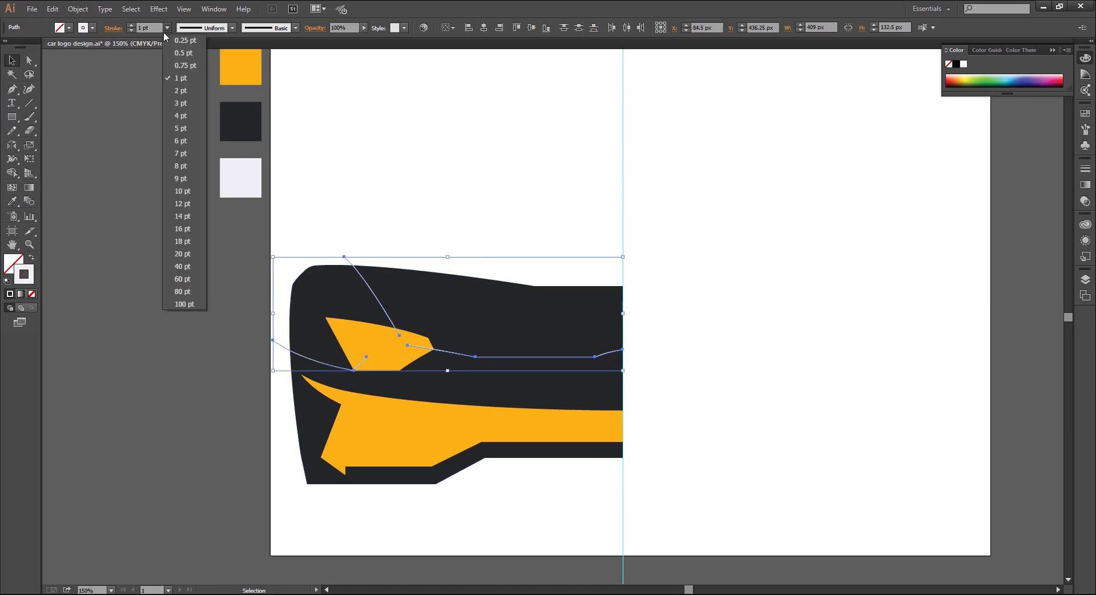
Thicken the three lines' stroke weight and expand them into filled shapes.
click(180, 119)
click(180, 121)
click(372, 297)
shift+click(447, 350)
shift+click(330, 368)
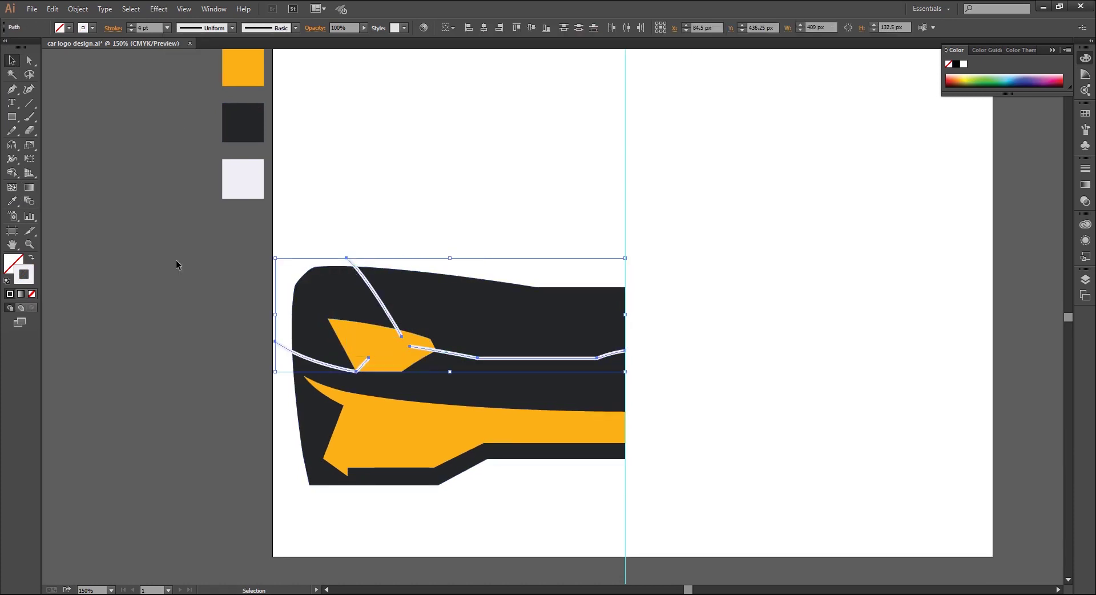
click(77, 9)
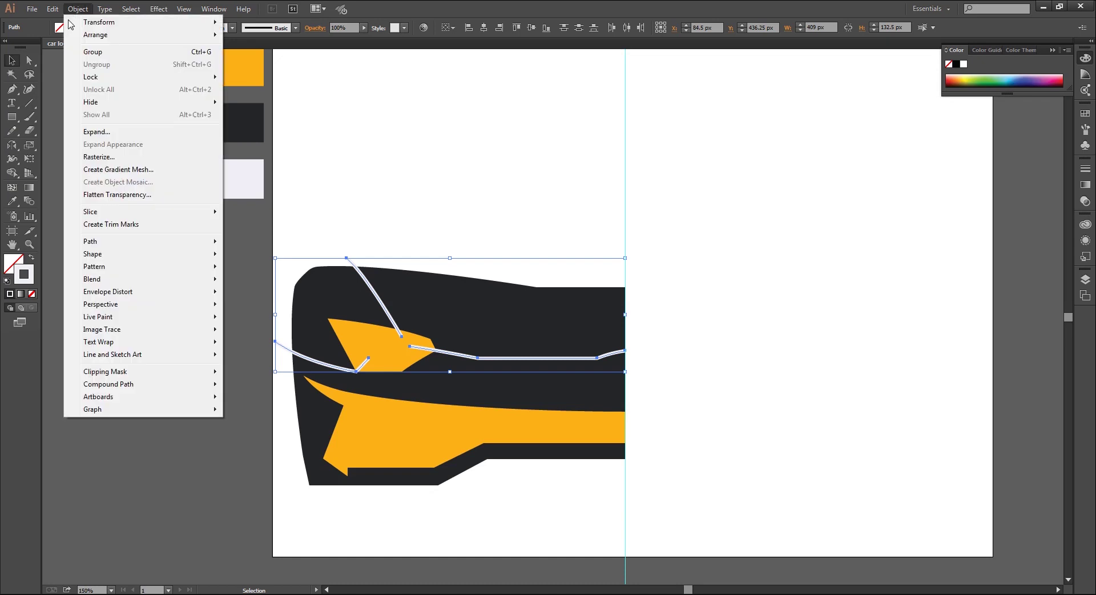
click(96, 132)
click(520, 366)
Colour the three expanded line shapes orange with the Eyedropper.
click(144, 285)
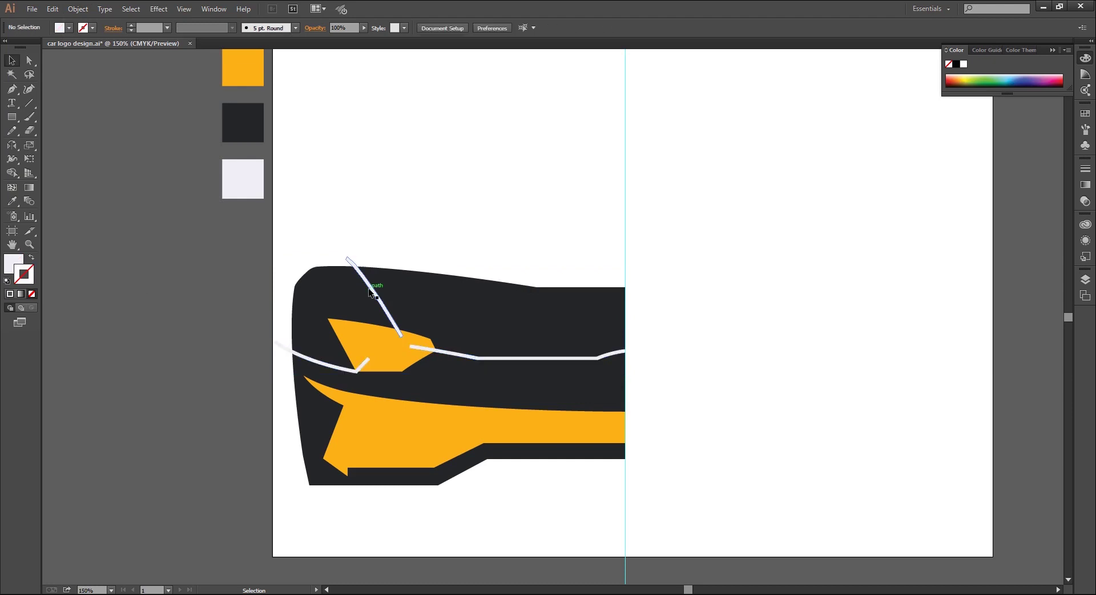
click(378, 302)
shift+click(297, 354)
shift+click(462, 357)
key(i)
click(234, 65)
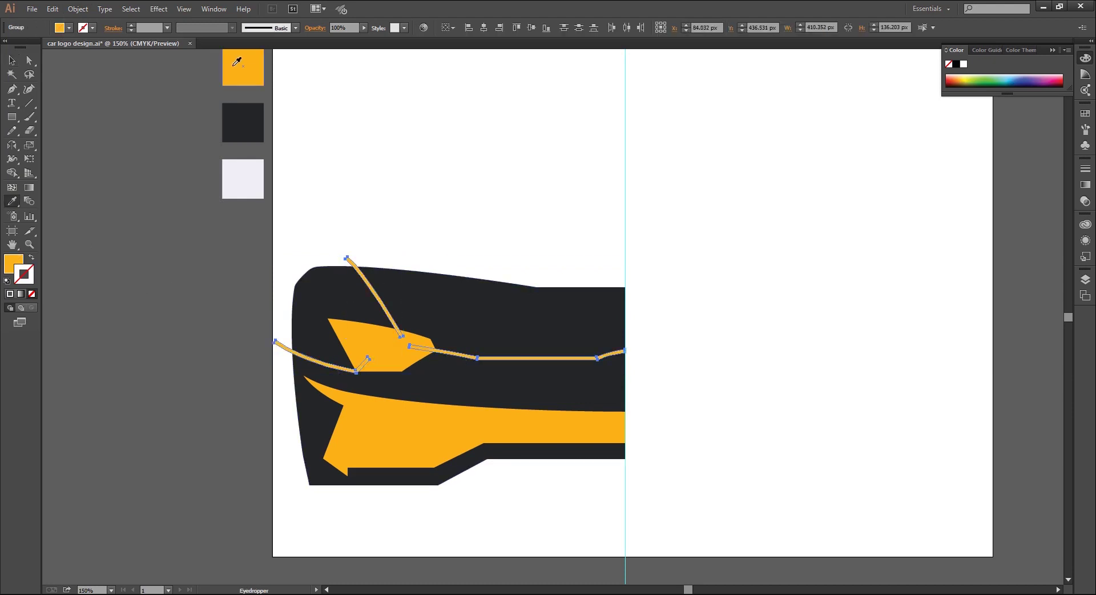
key(ctrl+plus)
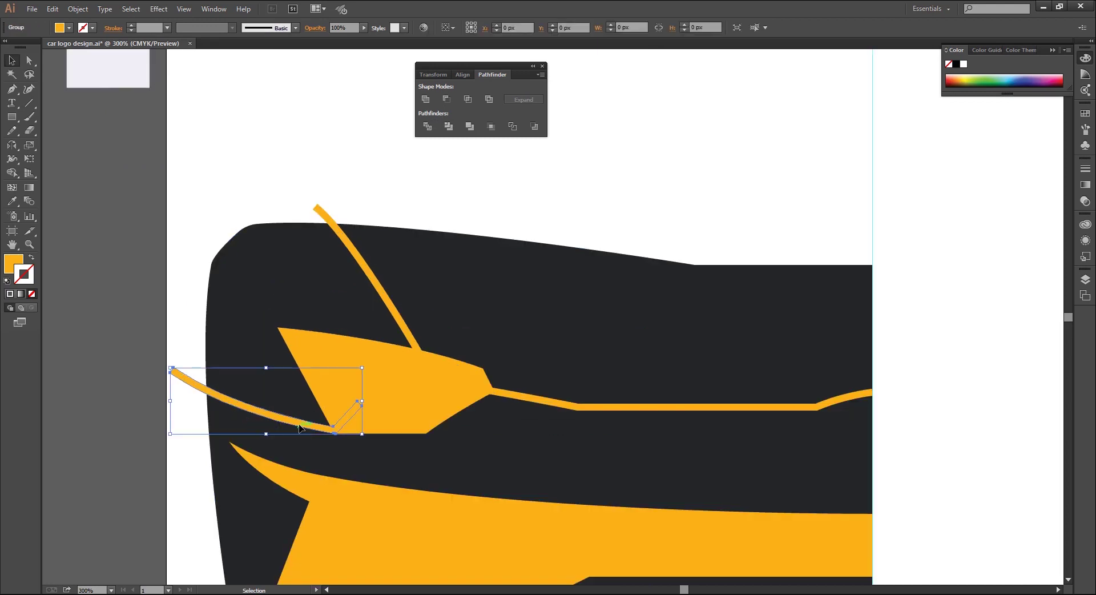
Unite the headlight and line shapes, then subtract them from the dark body.
shift+click(347, 352)
shift+click(375, 292)
shift+click(512, 396)
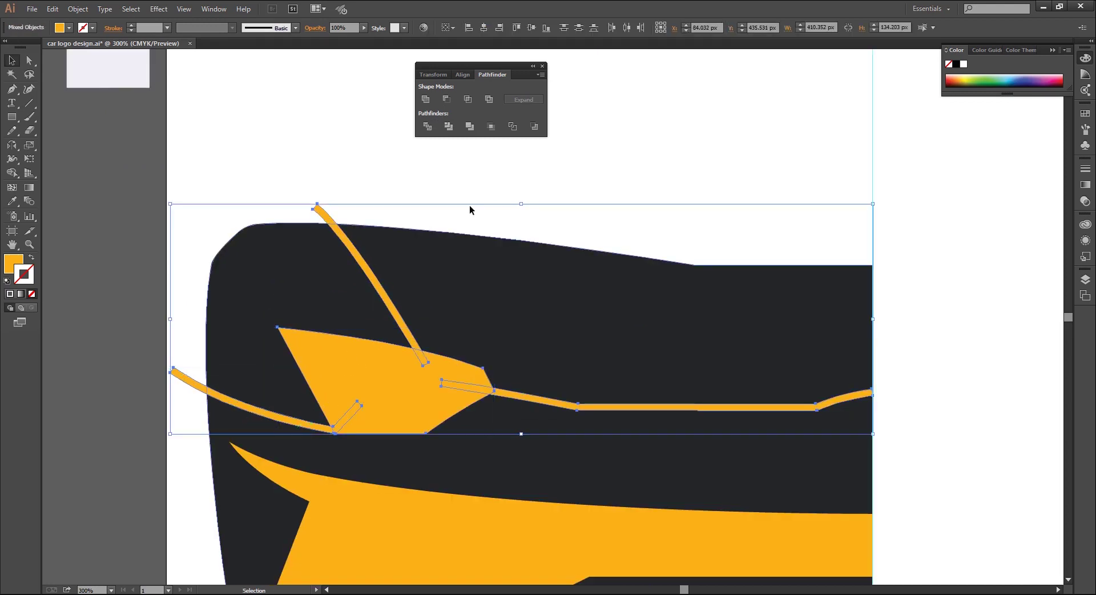
click(427, 102)
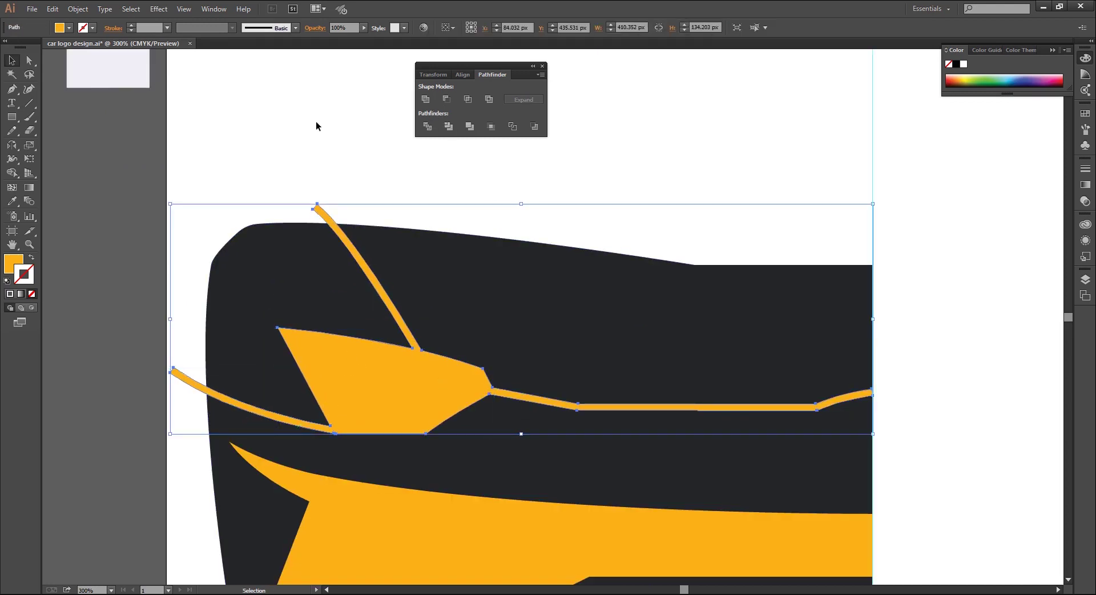
key(ctrl+minus)
shift+click(535, 344)
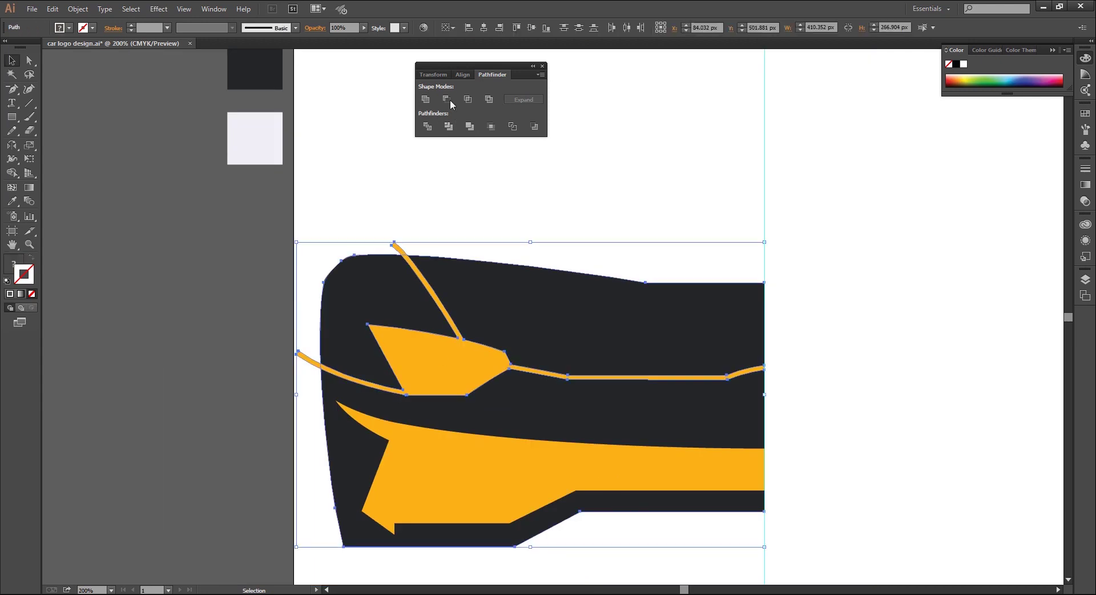
click(446, 100)
Send the dark car group to back and Shape-Builder-remove the orange region.
right_click(520, 323)
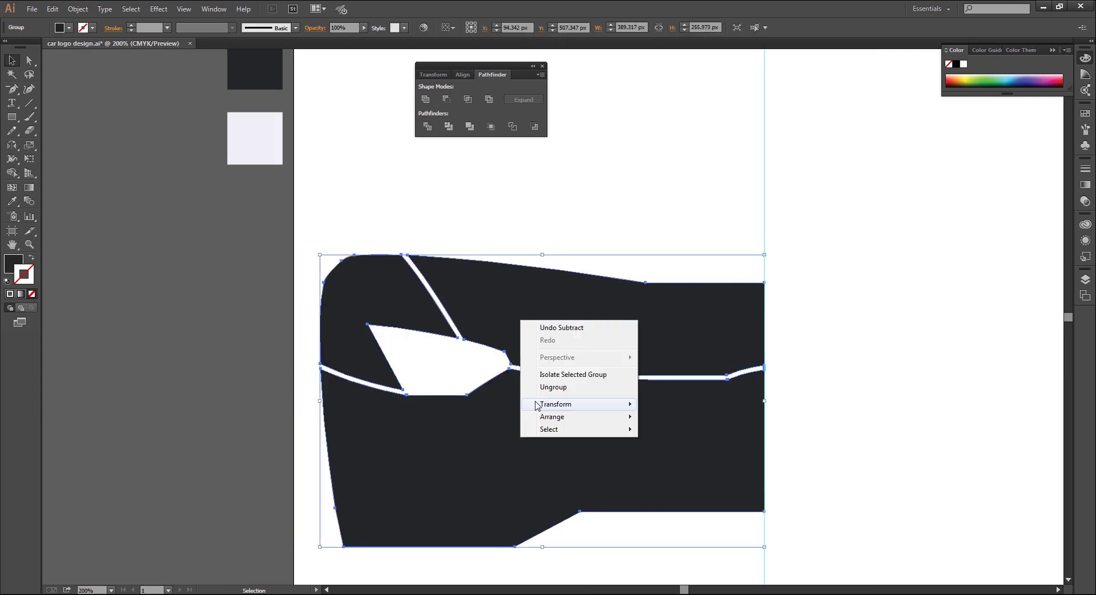
mouse_move(552, 416)
click(670, 461)
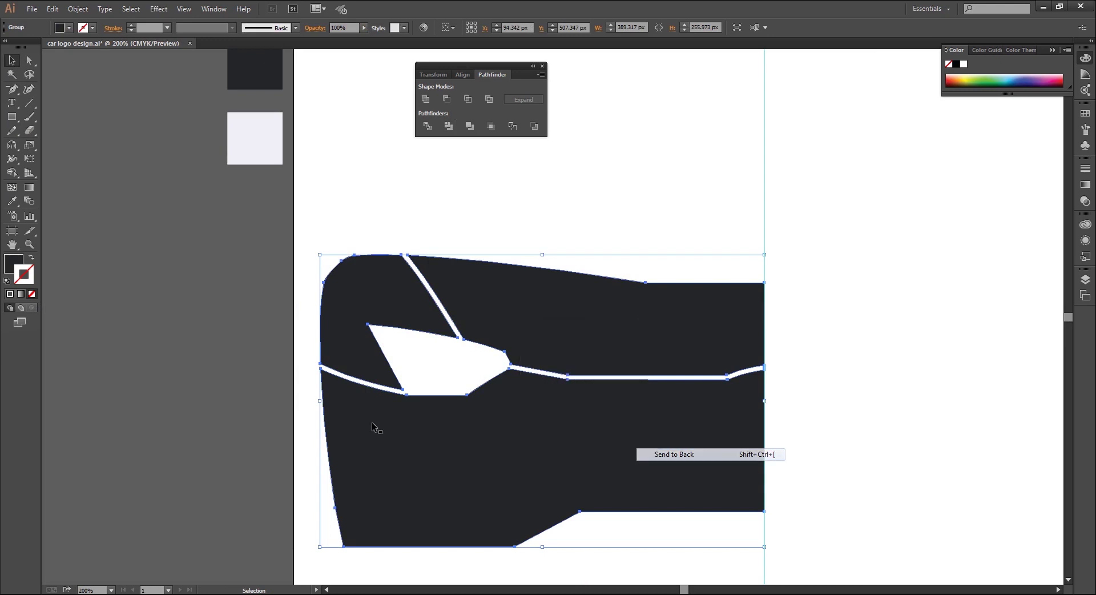
scroll(302, 353, down, 1)
shift+click(405, 433)
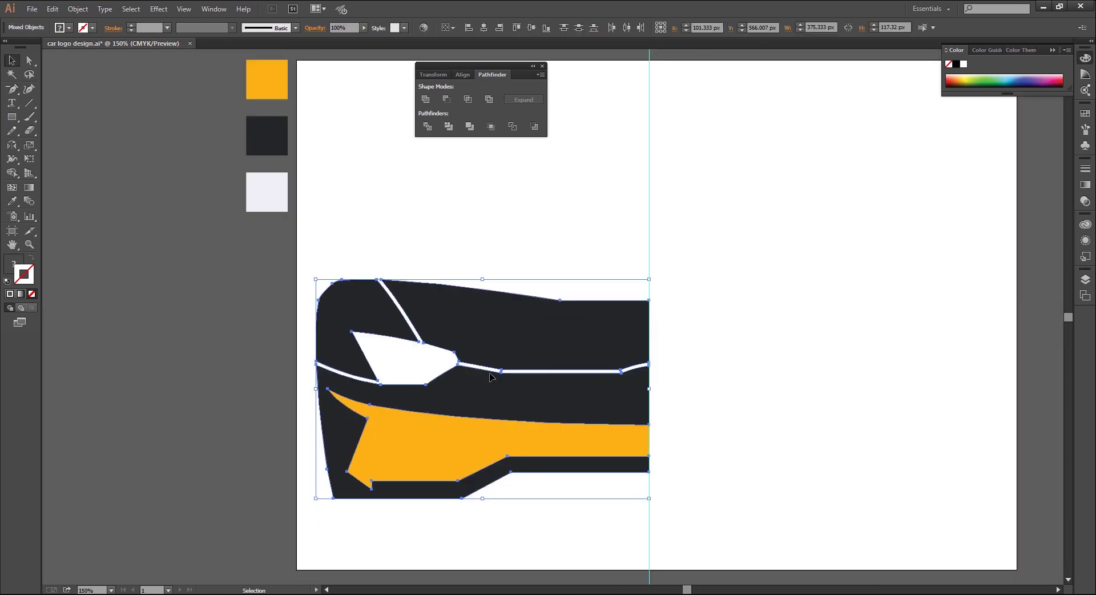
click(13, 173)
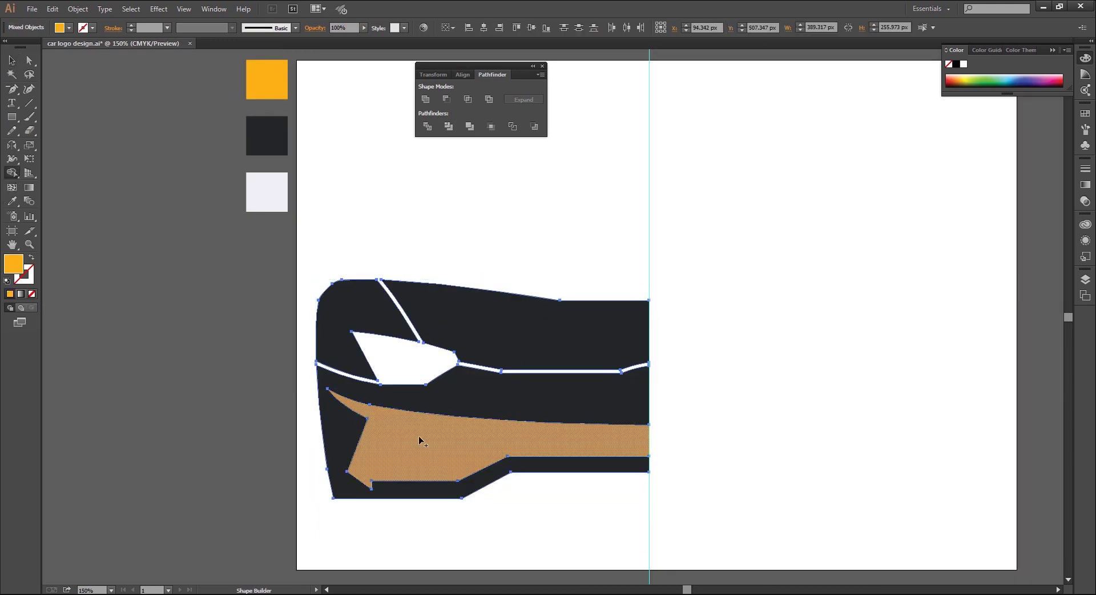
alt+click(419, 440)
click(10, 118)
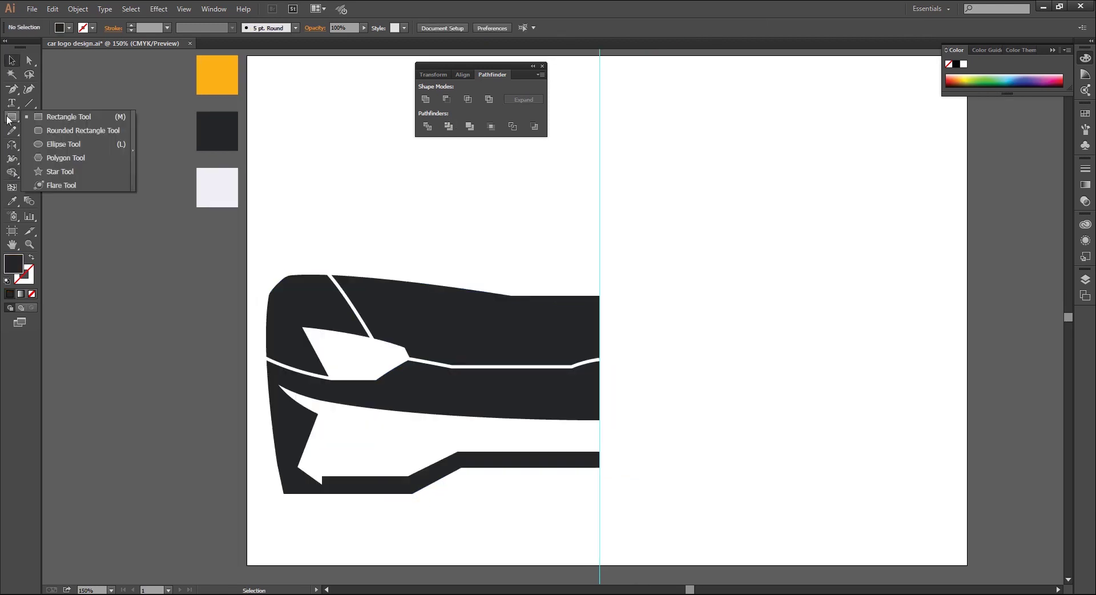
Draw a hexagon to the right of the car with the Polygon tool.
click(65, 158)
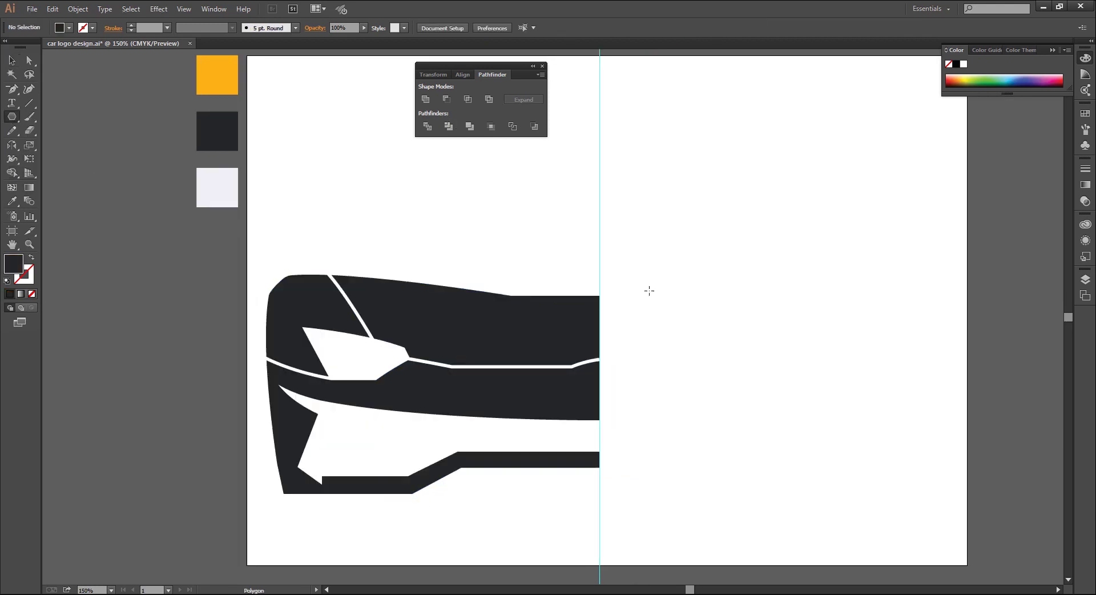
drag(702, 326, 700, 394)
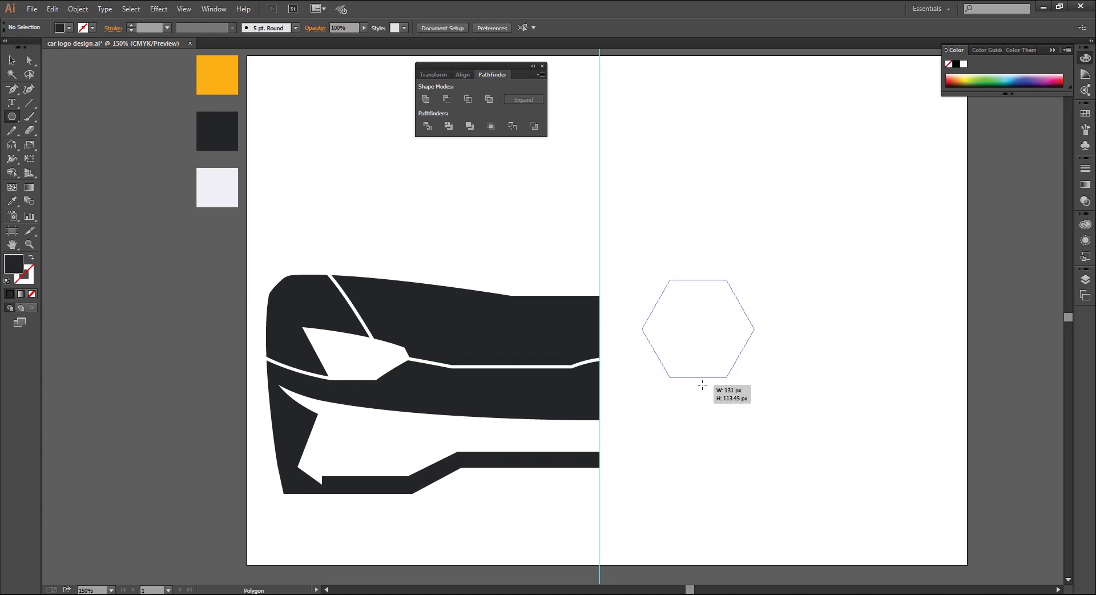
drag(700, 394, 675, 384)
key(v)
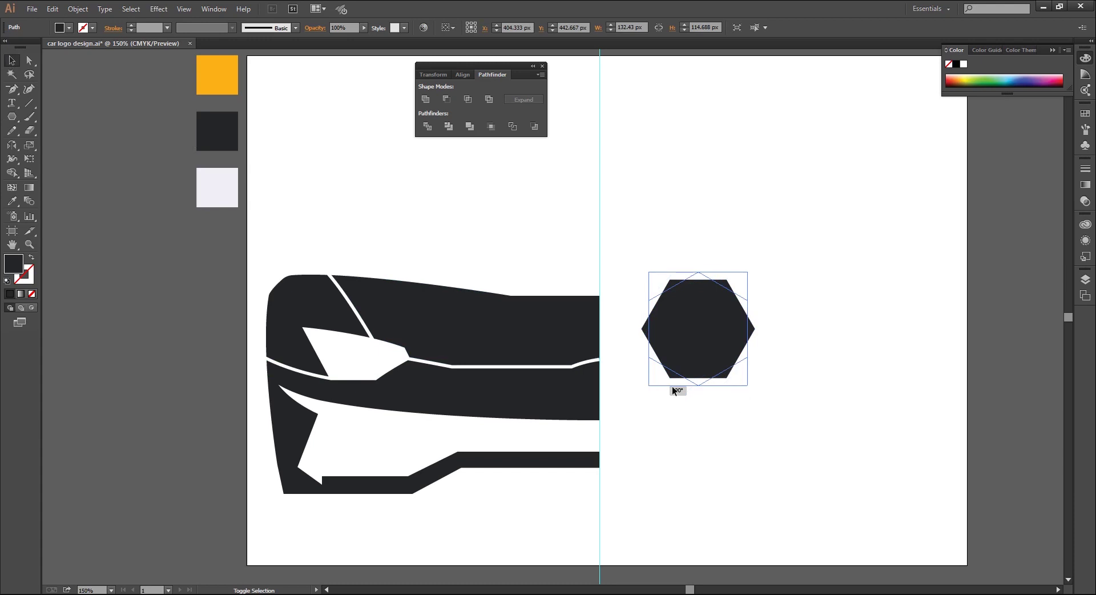
Turn the hexagon into a short, round-cornered orange shield by deleting its top anchor.
key(a)
click(698, 272)
key(Delete)
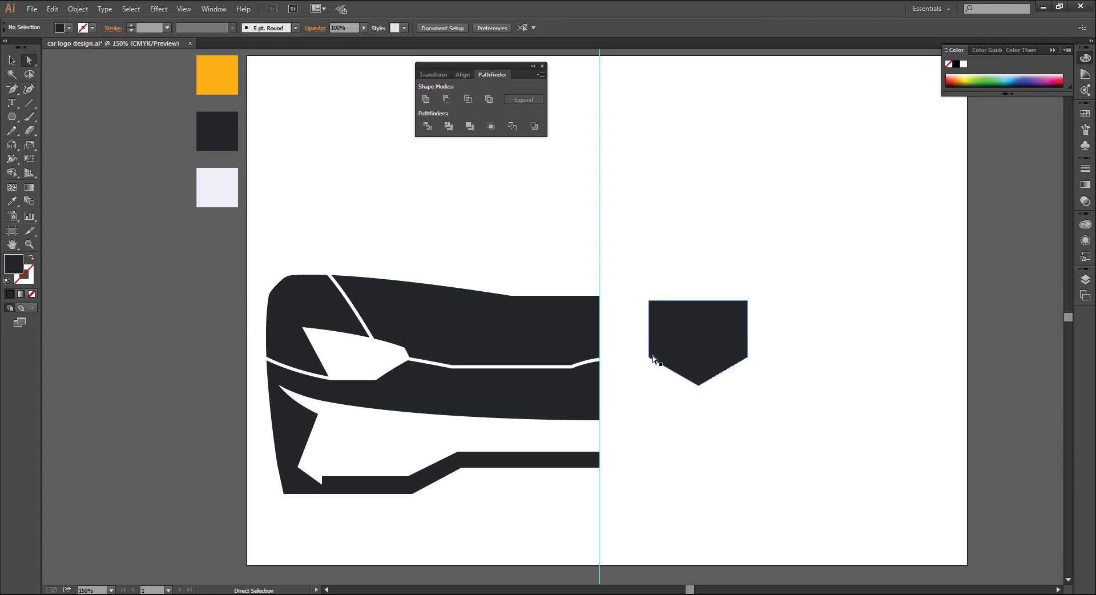
click(700, 364)
drag(735, 350, 730, 273)
key(v)
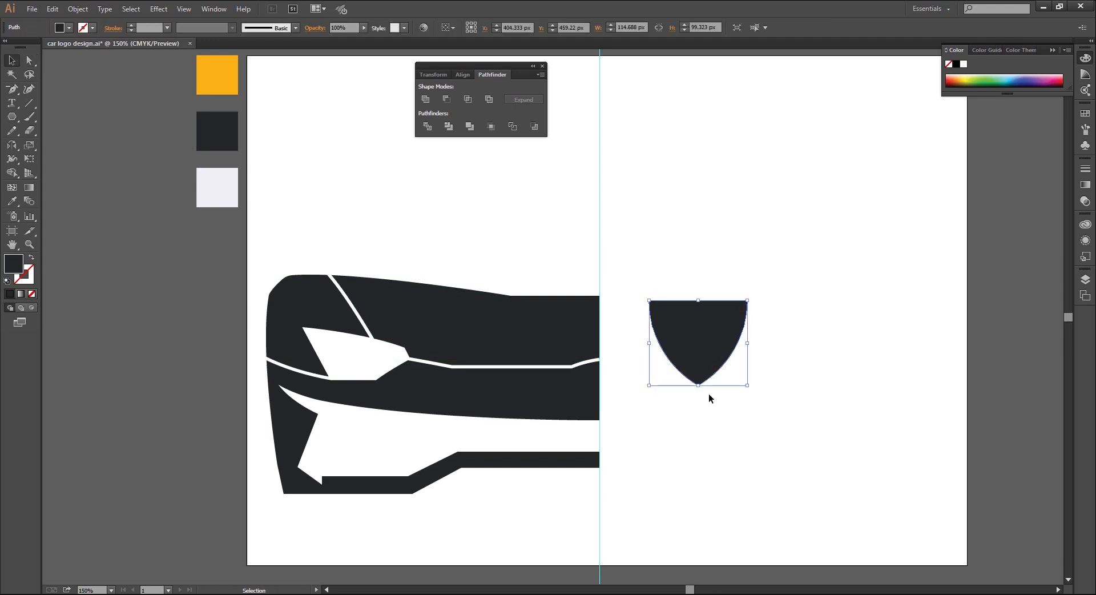
drag(700, 387, 699, 372)
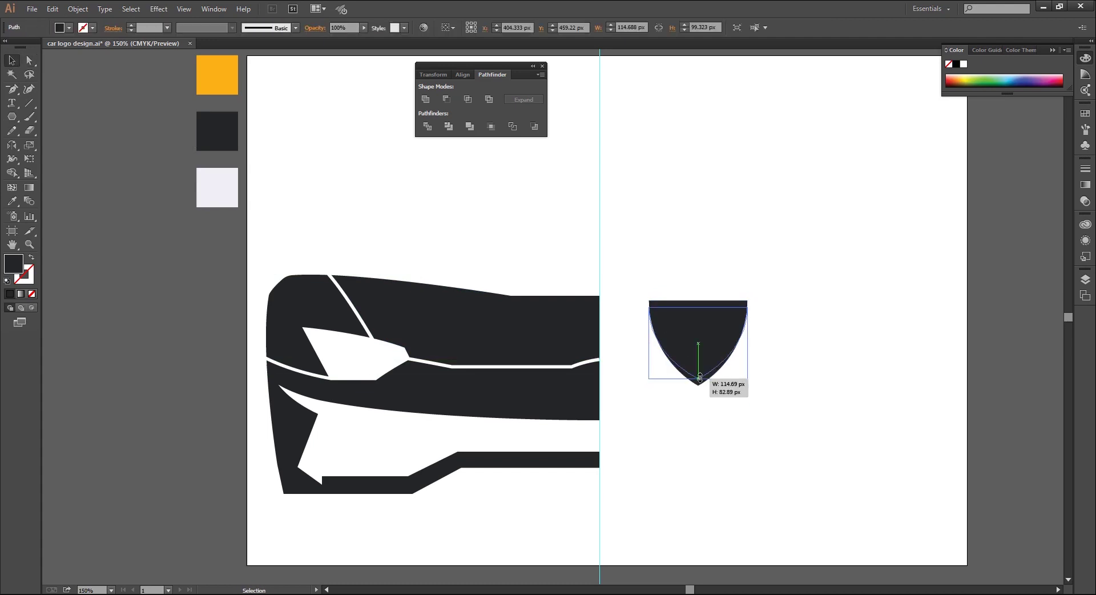
drag(700, 372, 701, 372)
key(i)
click(235, 73)
Trim the shield's top with an ellipse, then delete the leftover ellipse.
key(ctrl+shift+a)
key(l)
mouse_move(700, 360)
mouse_down()
mouse_move(735, 398)
mouse_move(765, 371)
mouse_move(778, 382)
mouse_up()
key(v)
drag(642, 268, 774, 396)
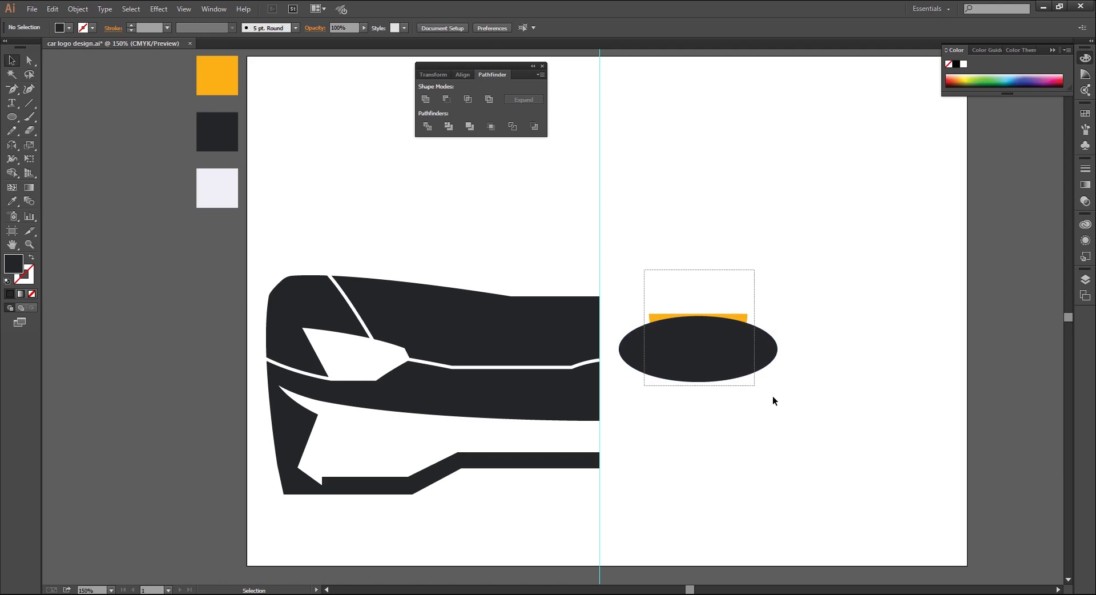
drag(651, 319, 673, 337)
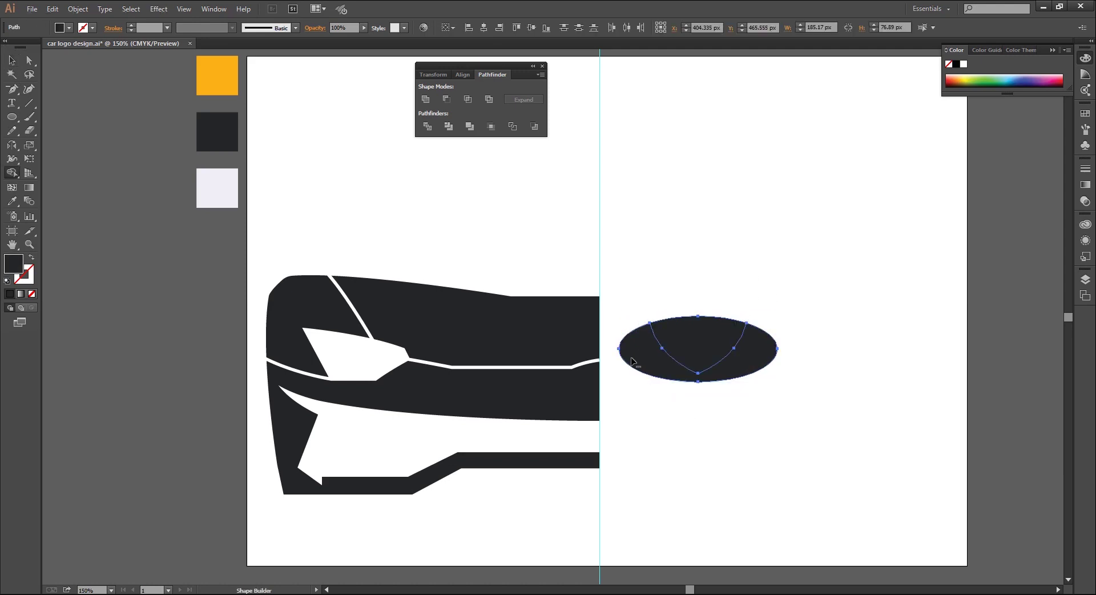
key(ctrl+shift+a)
click(758, 356)
key(Delete)
Scale the shield down to a small badge at the car front's centre.
click(733, 346)
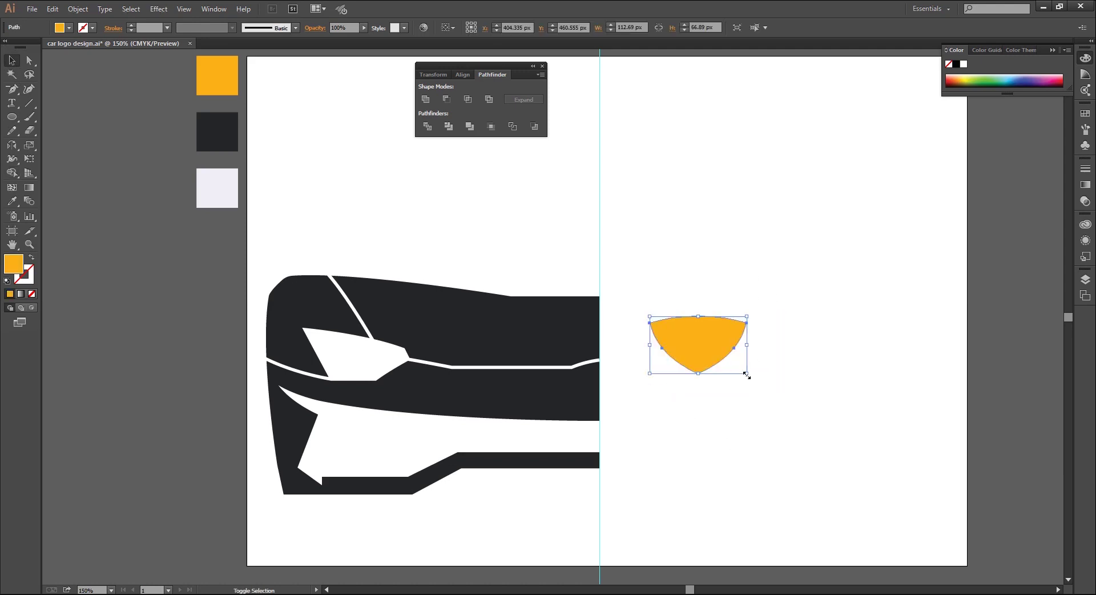
mouse_move(745, 372)
mouse_down()
mouse_move(714, 355)
mouse_move(599, 393)
mouse_up()
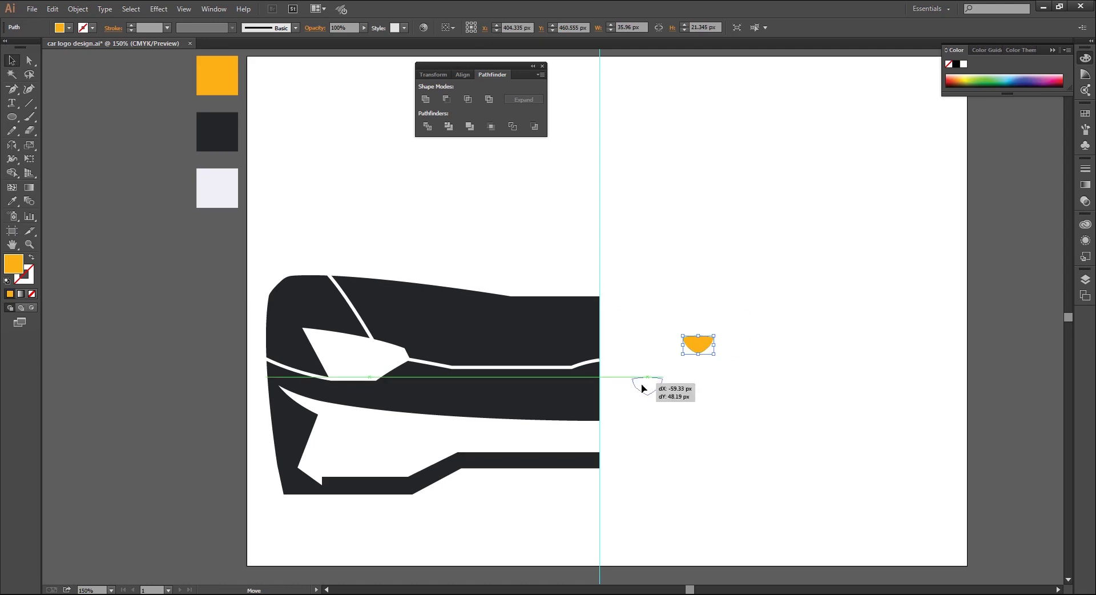
click(653, 426)
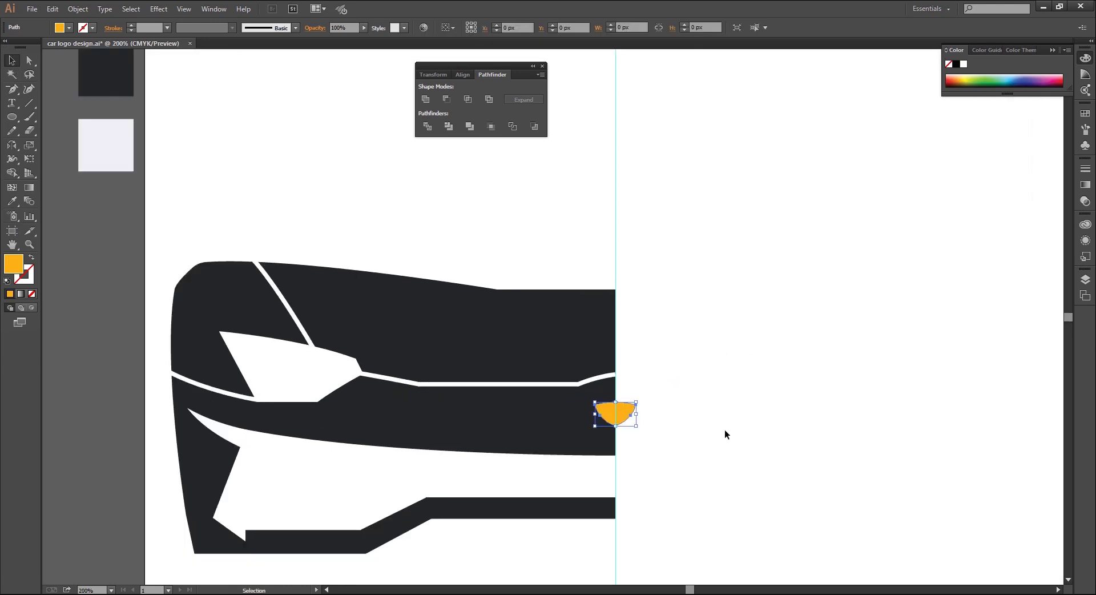
Pen-draw the windshield path from the centre guide to the top-left and down to the hood corner.
key(ctrl+minus)
drag(14, 91, 51, 86)
key(ctrl+plus)
click(599, 192)
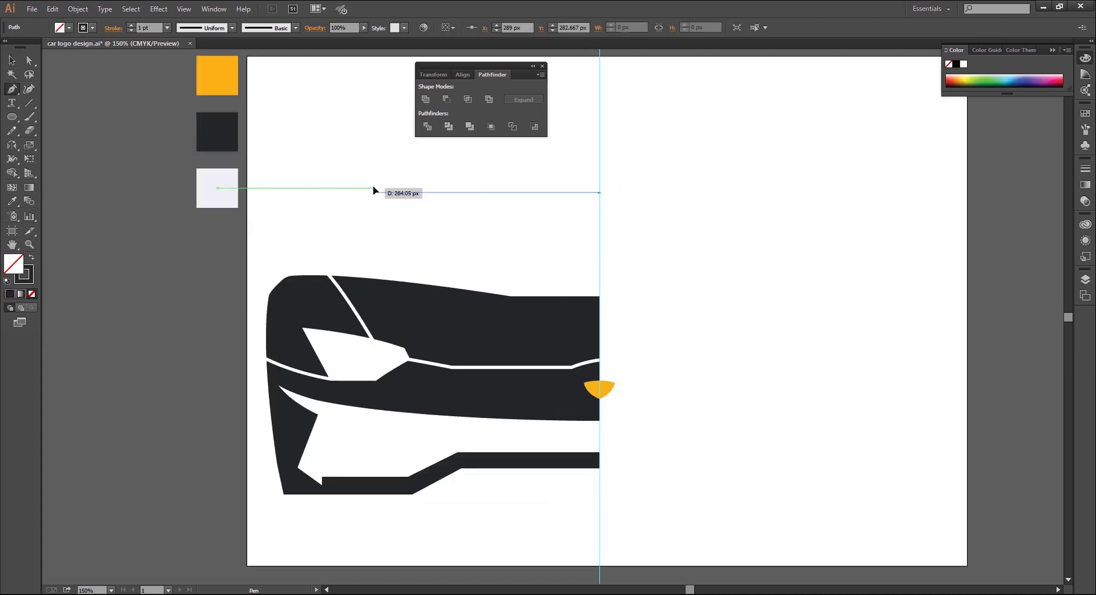
click(373, 192)
click(318, 288)
key(v)
Give the windshield path a 14 pt stroke.
click(168, 27)
click(182, 133)
click(167, 27)
click(180, 216)
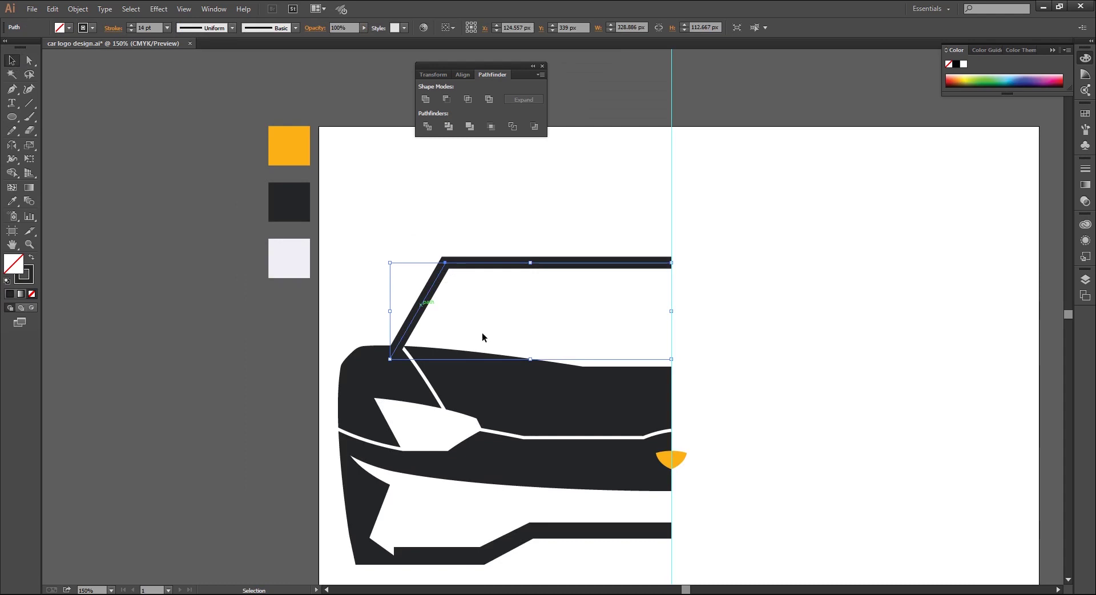
Round the windshield frame's top-left corner.
key(a)
drag(450, 270, 461, 290)
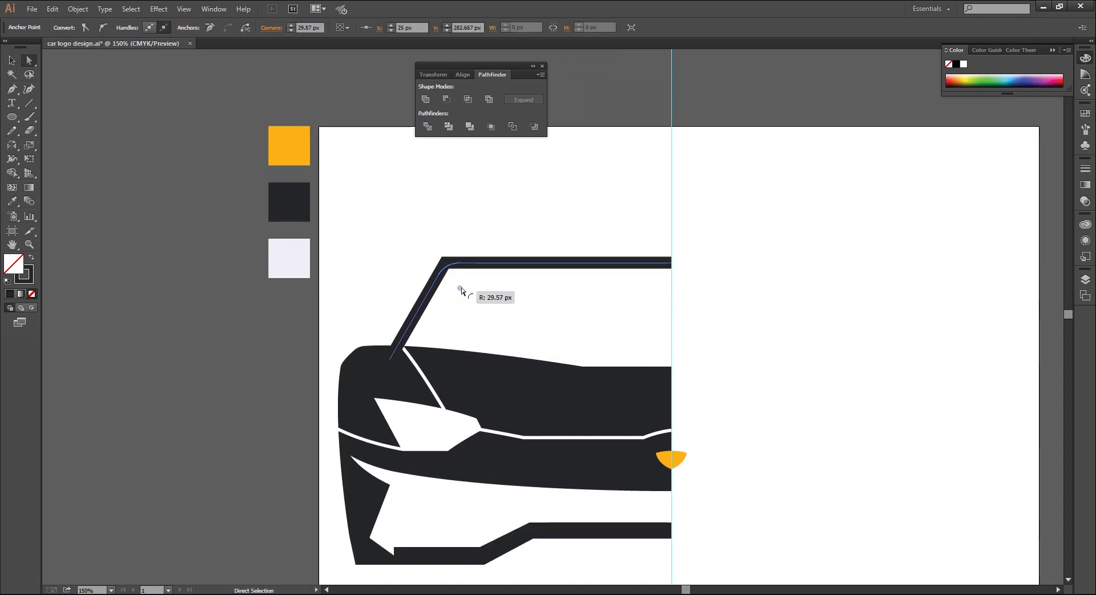
key(v)
Expand the windshield stroke into a filled shape and clear the selection.
key(ctrl+minus)
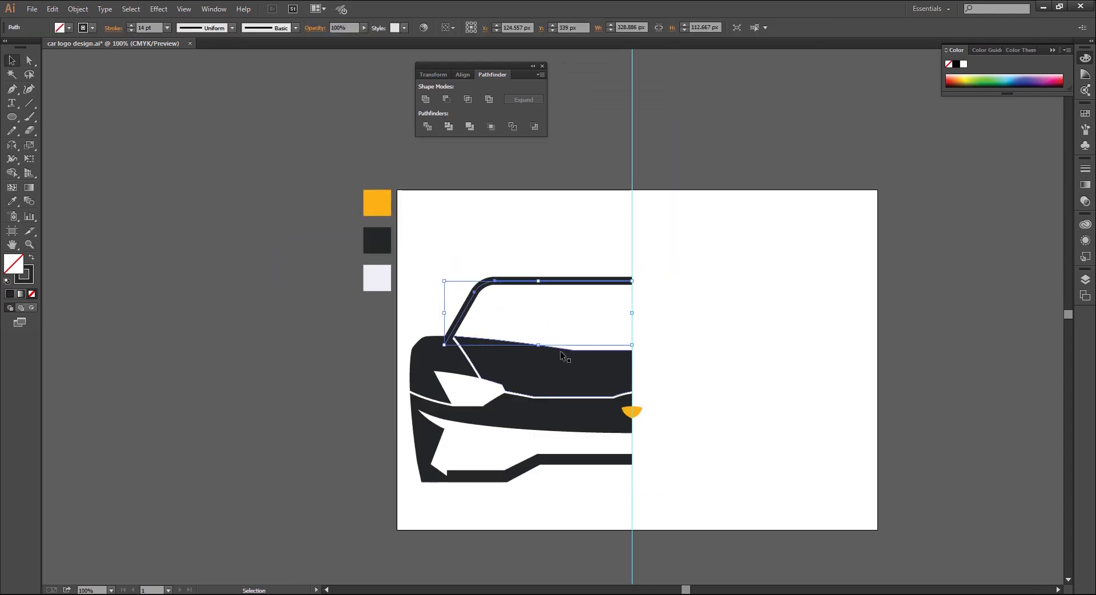
click(78, 9)
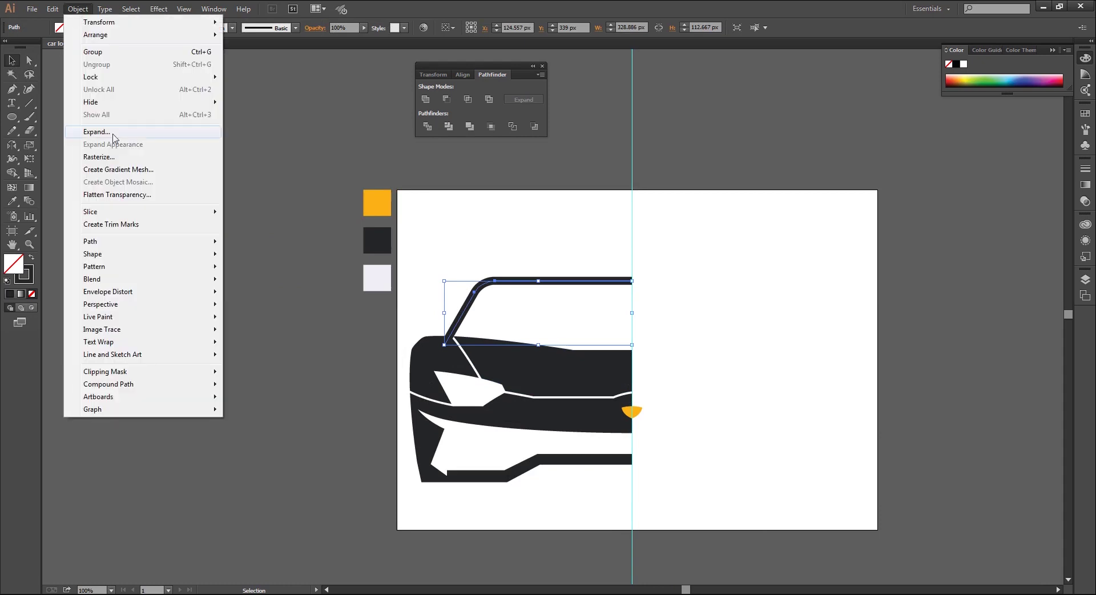
click(110, 132)
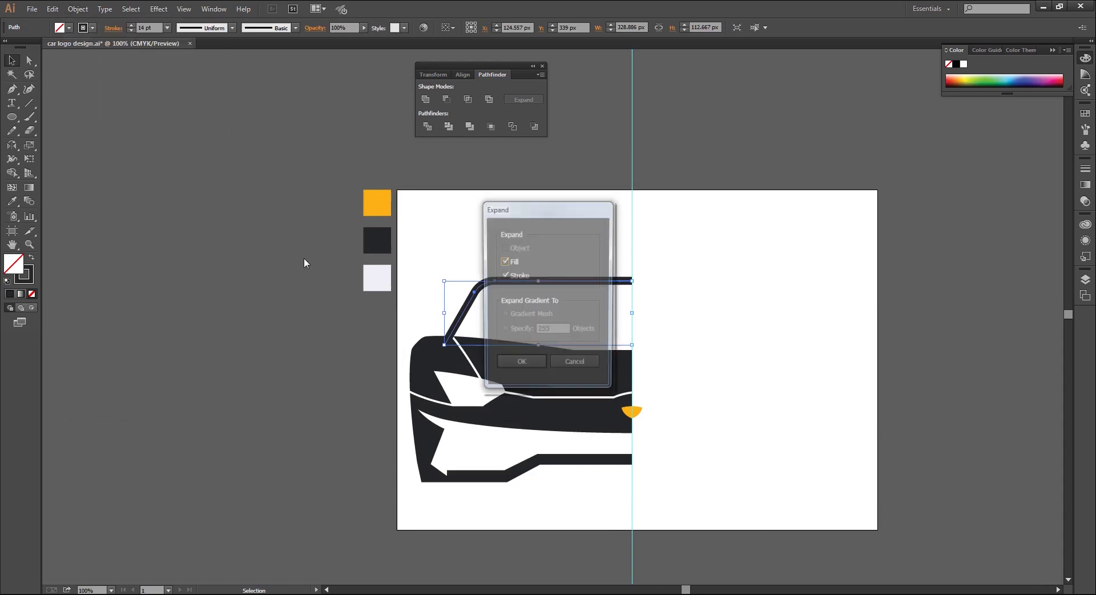
click(529, 367)
key(ctrl+shift+a)
key(p)
key(ctrl+plus)
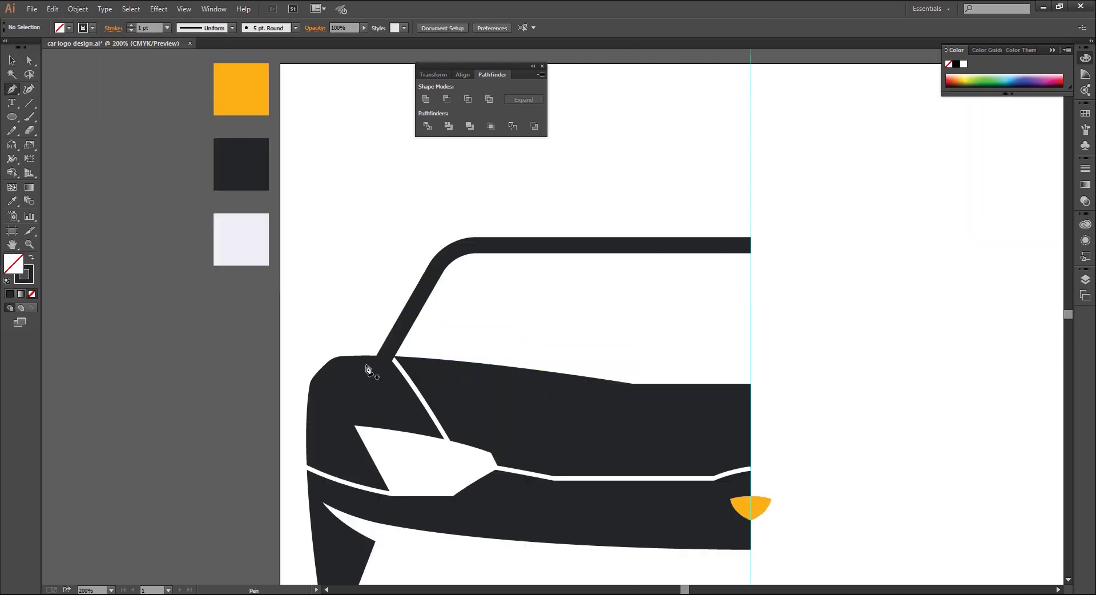
Pen-draw a closed side-mirror outline beside the windshield pillar.
click(366, 364)
click(358, 348)
click(367, 335)
drag(348, 311, 332, 301)
click(349, 312)
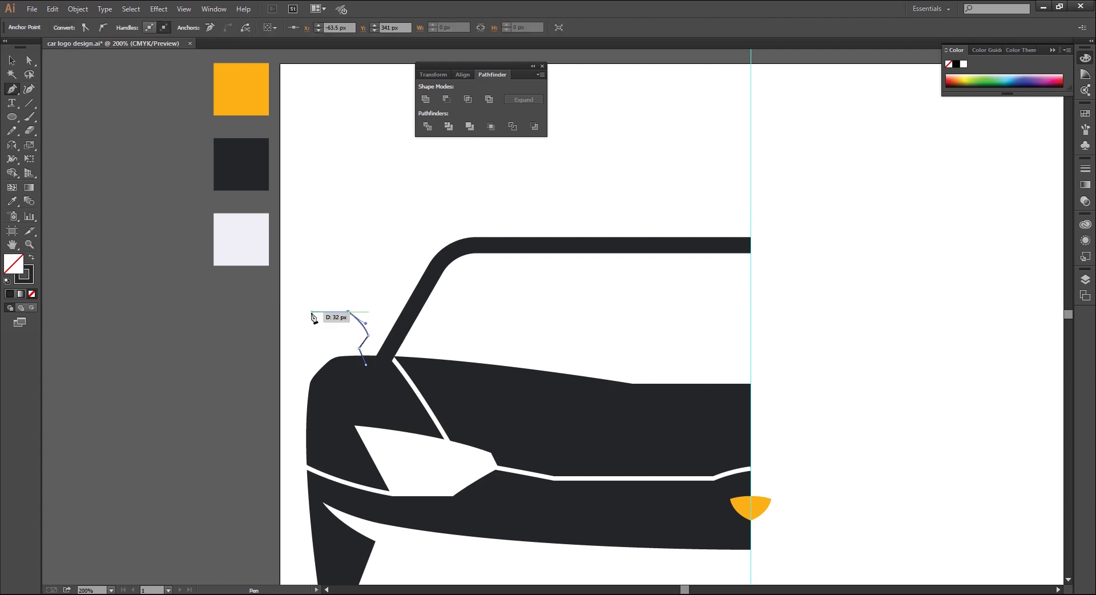
click(297, 311)
mouse_move(307, 341)
mouse_down()
mouse_move(319, 353)
mouse_move(385, 356)
mouse_up()
click(307, 342)
click(335, 348)
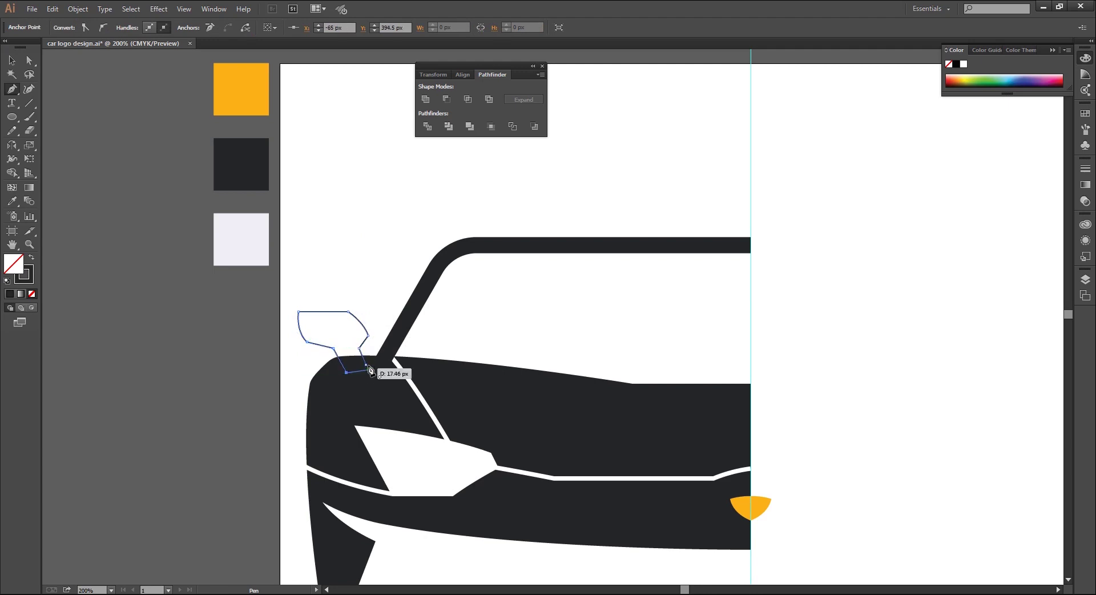
Shift the mirror's left points, sharpen its top-left corner and round its top-right corner.
key(a)
drag(306, 361, 297, 344)
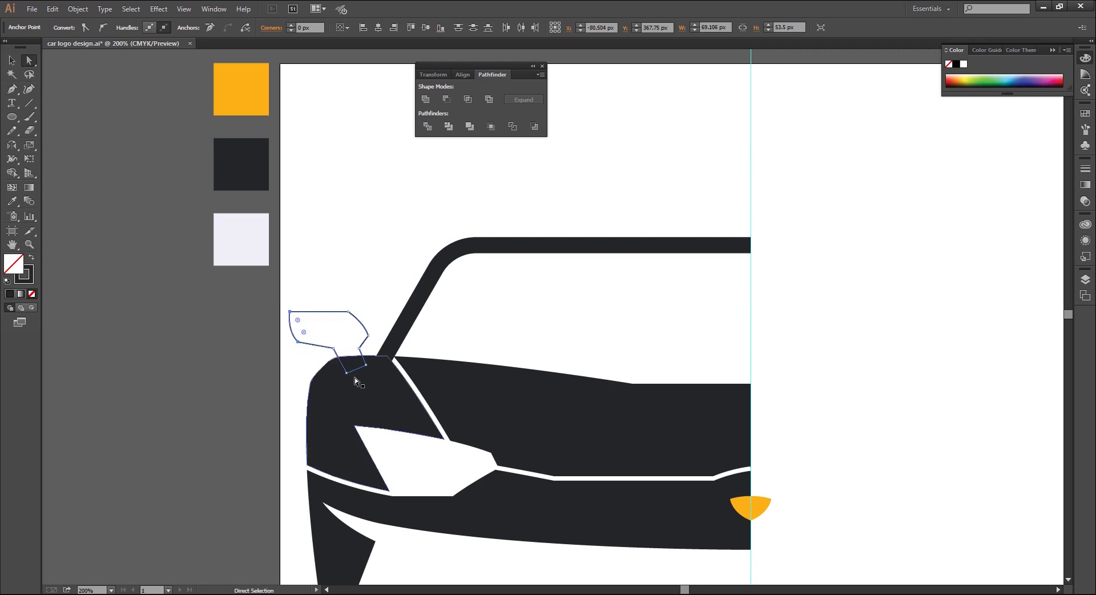
scroll(311, 364, up, 1)
mouse_move(312, 307)
mouse_down()
mouse_move(285, 289)
mouse_move(294, 300)
mouse_up()
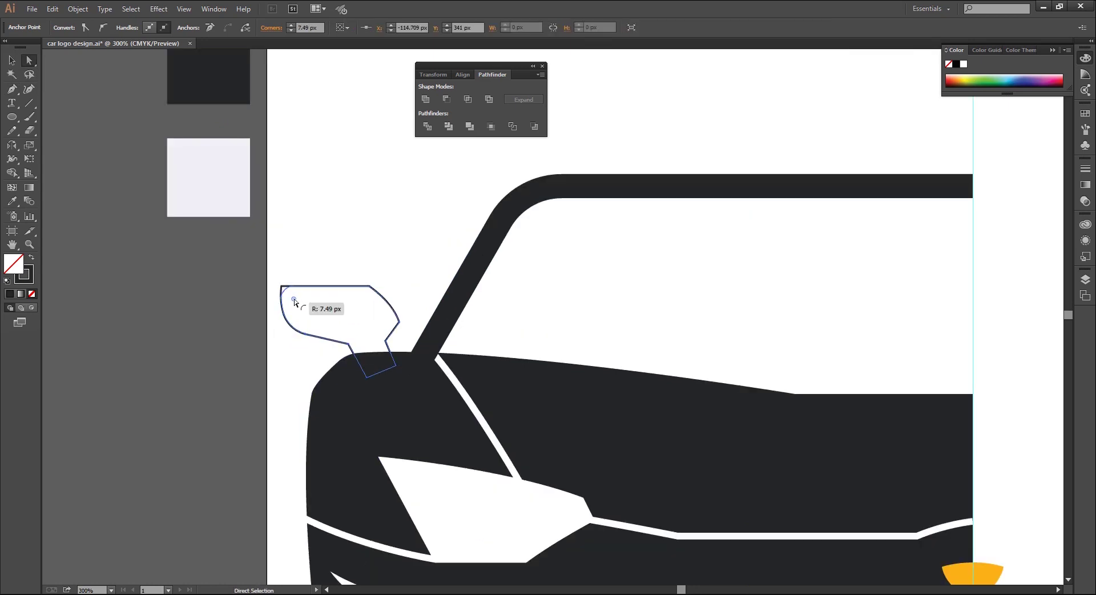
click(409, 271)
click(369, 285)
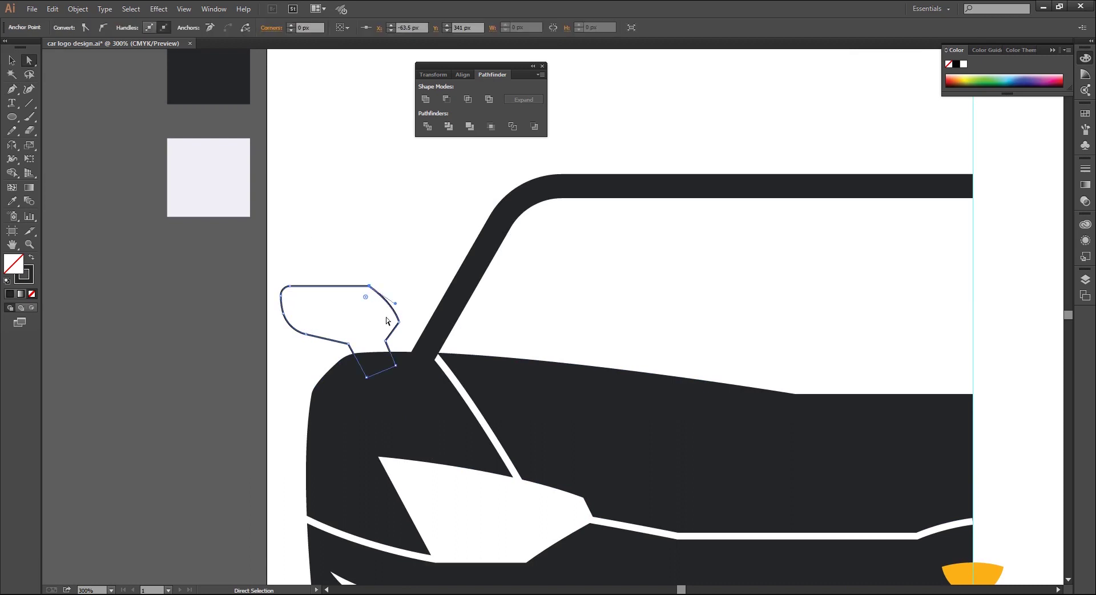
mouse_move(366, 298)
mouse_down()
mouse_move(357, 321)
mouse_move(415, 326)
mouse_up()
Fill the mirror dark with no stroke and nudge it into place beside the pillar.
key(ctrl+minus)
key(v)
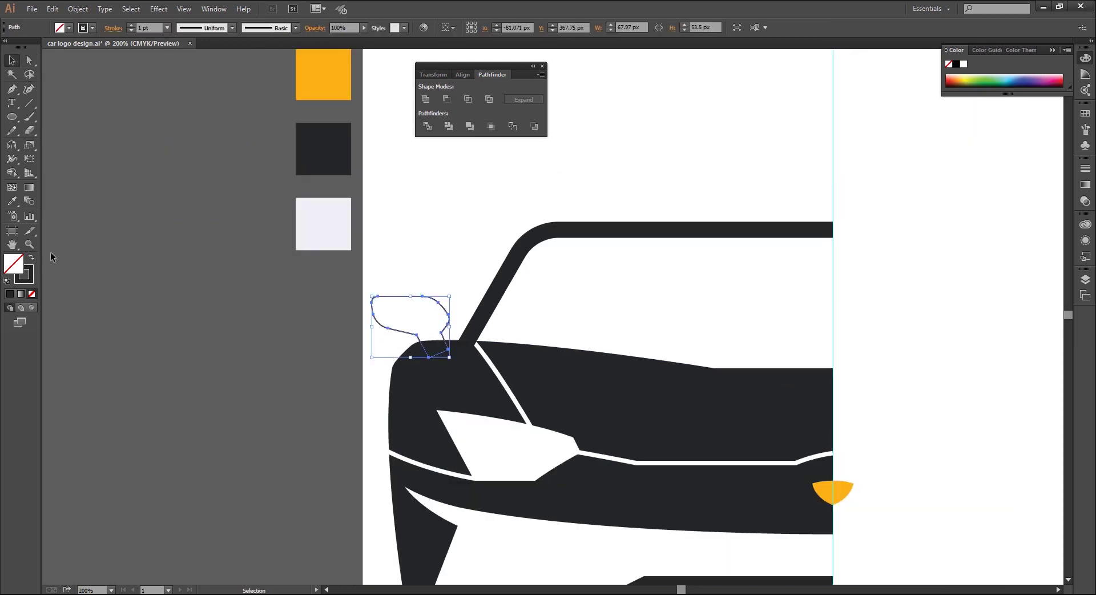
click(32, 260)
key(Right)
key(Right)
key(Right)
key(ctrl+plus)
drag(377, 313, 382, 319)
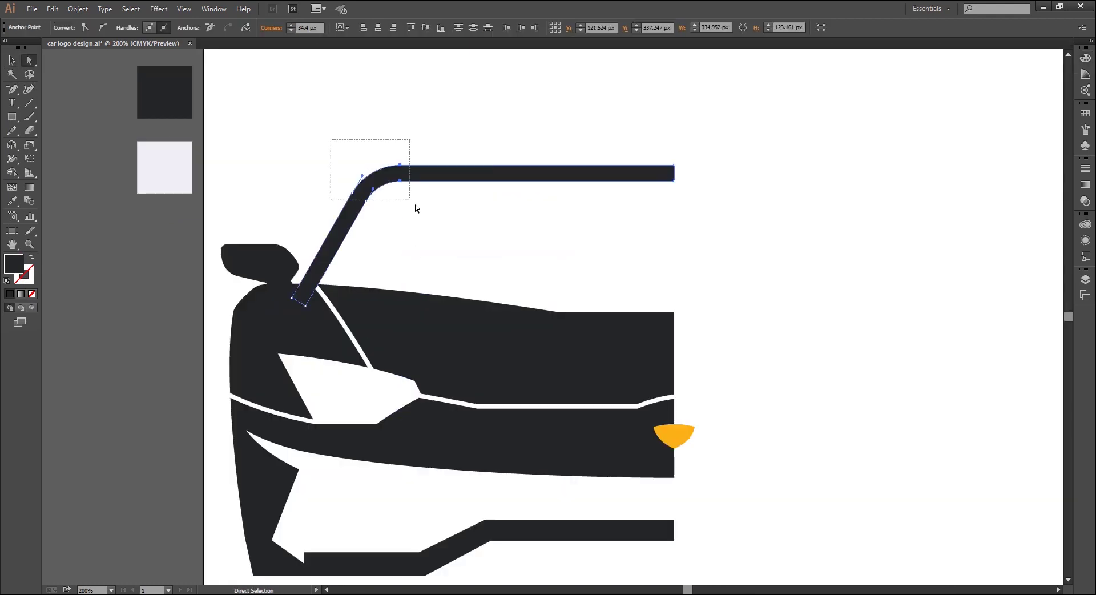
Reflect a copy of the car's left half across the centre guide.
mouse_move(415, 208)
mouse_down()
mouse_move(409, 193)
mouse_move(465, 247)
mouse_up()
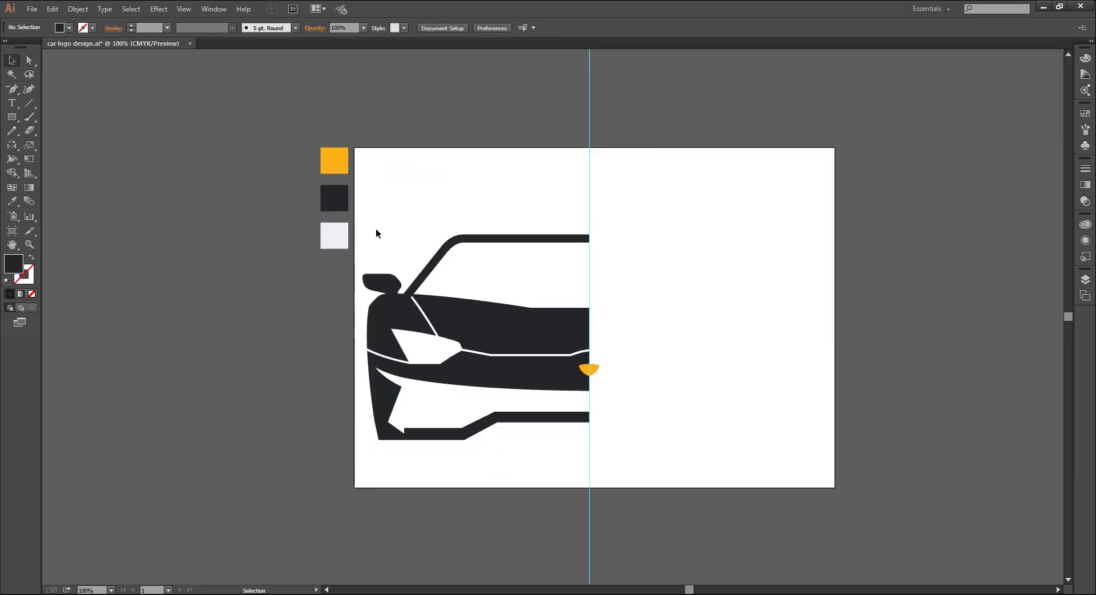
drag(376, 229, 511, 466)
click(11, 146)
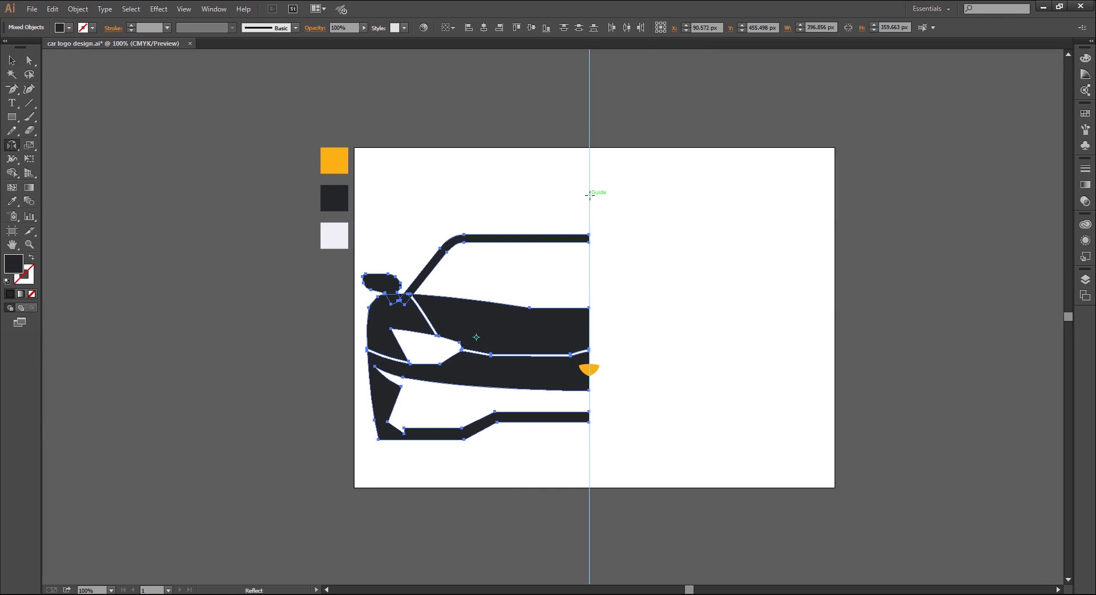
drag(577, 334, 615, 430)
click(11, 60)
Hide the guides and select the whole car.
right_click(489, 177)
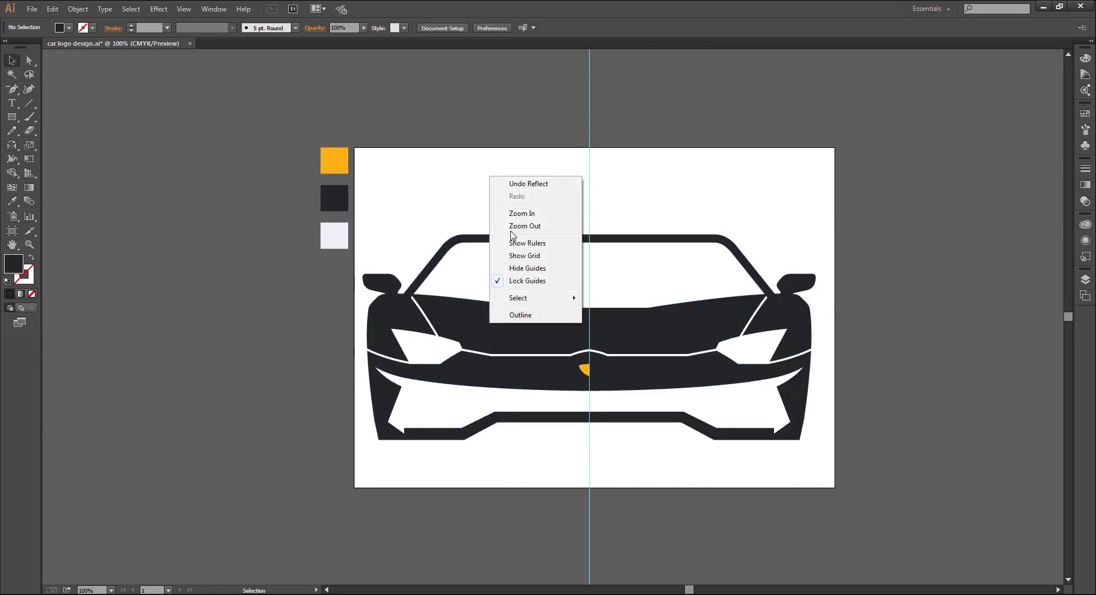
click(527, 269)
drag(446, 269, 847, 480)
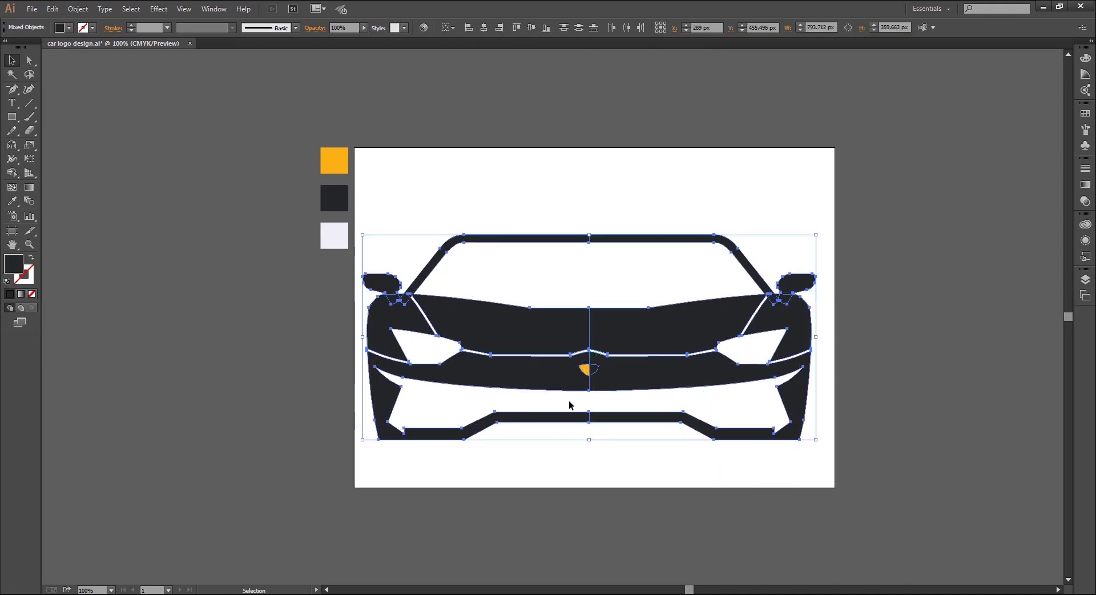
Combine the car paths in Pathfinder and send the car behind the orange badge.
shift+click(585, 372)
key(shift+ctrl+F9)
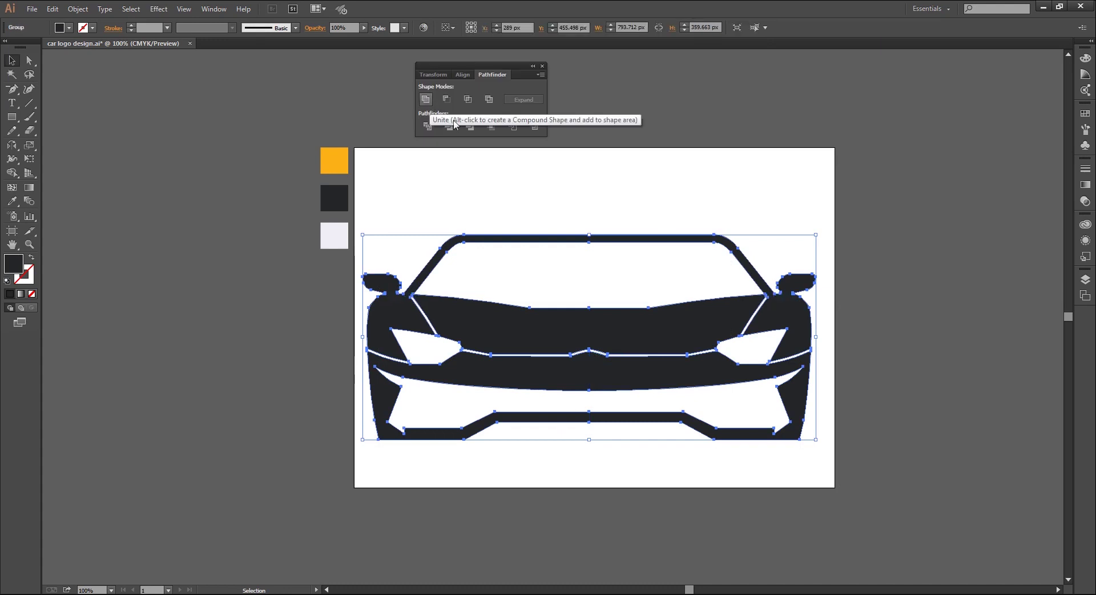
key(ctrl+minus)
right_click(523, 336)
mouse_move(553, 433)
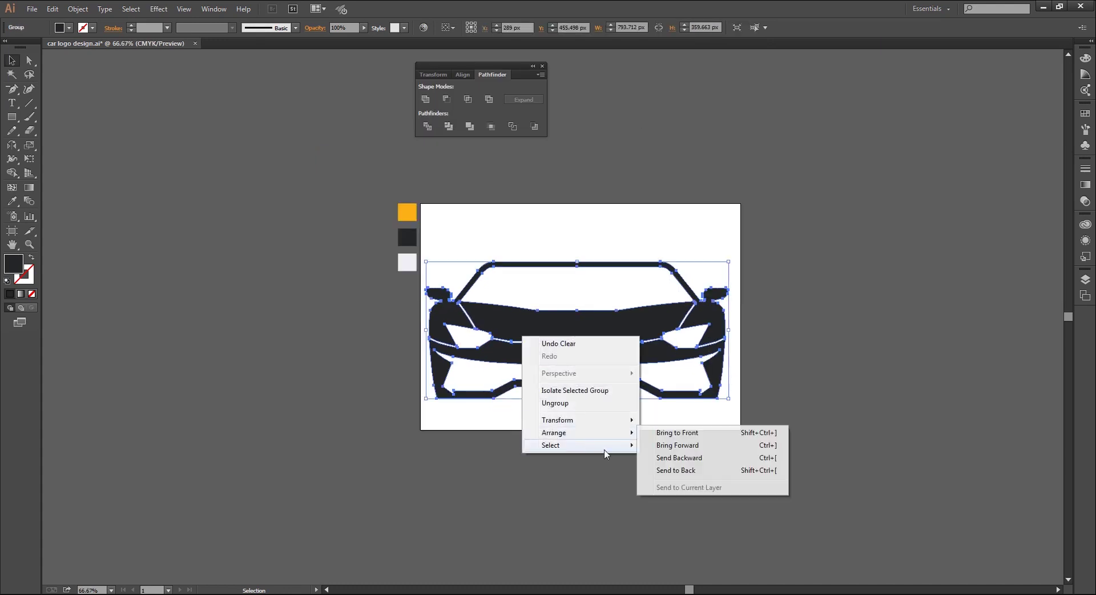
click(650, 475)
Knock the badge region out of the car with the Shape Builder.
key(ctrl+plus)
key(ctrl+plus)
shift+click(605, 393)
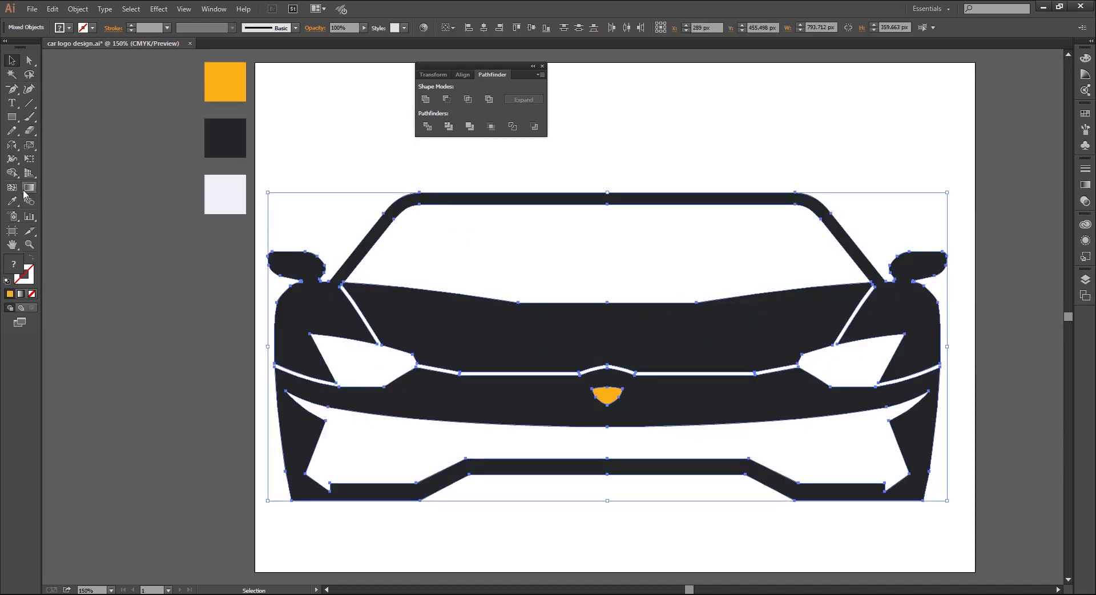
click(12, 172)
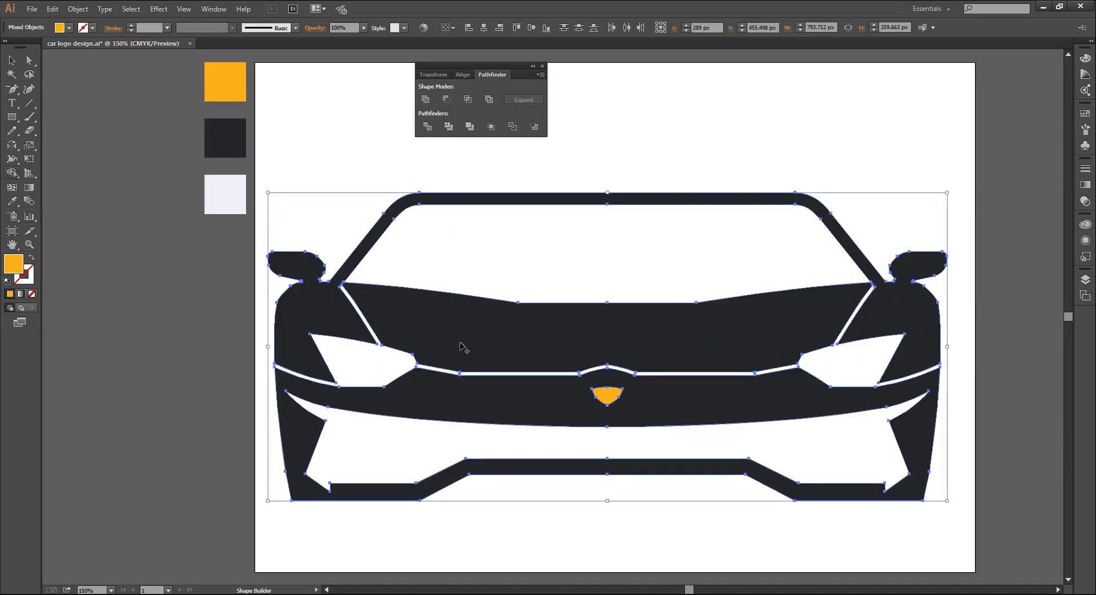
click(605, 399)
key(v)
Scale the car down to 681 px wide.
key(ctrl+minus)
key(ctrl+minus)
mouse_move(725, 398)
mouse_down()
mouse_move(706, 389)
mouse_move(613, 447)
mouse_up()
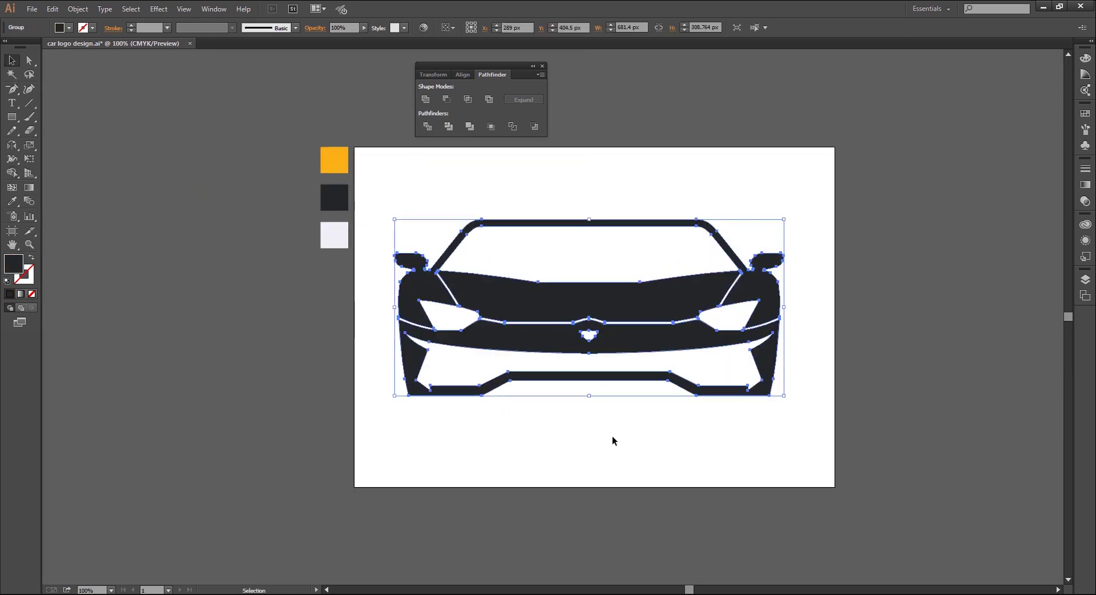
click(612, 448)
key(ctrl+1)
key(t)
click(368, 449)
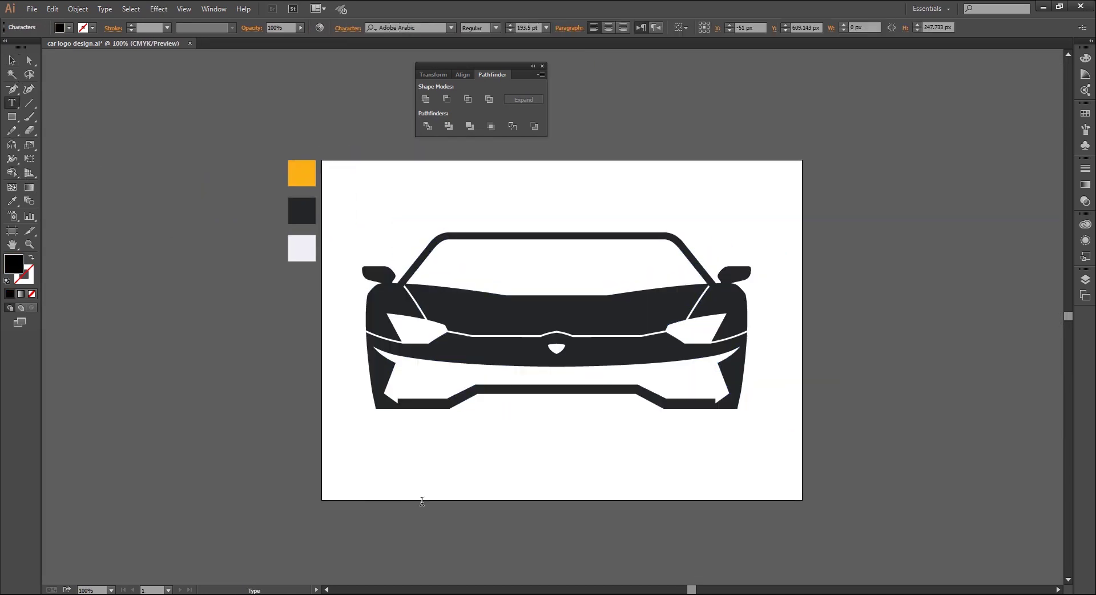
Type 'sportscar' and set its font to Ethnocentric.
text(spo)
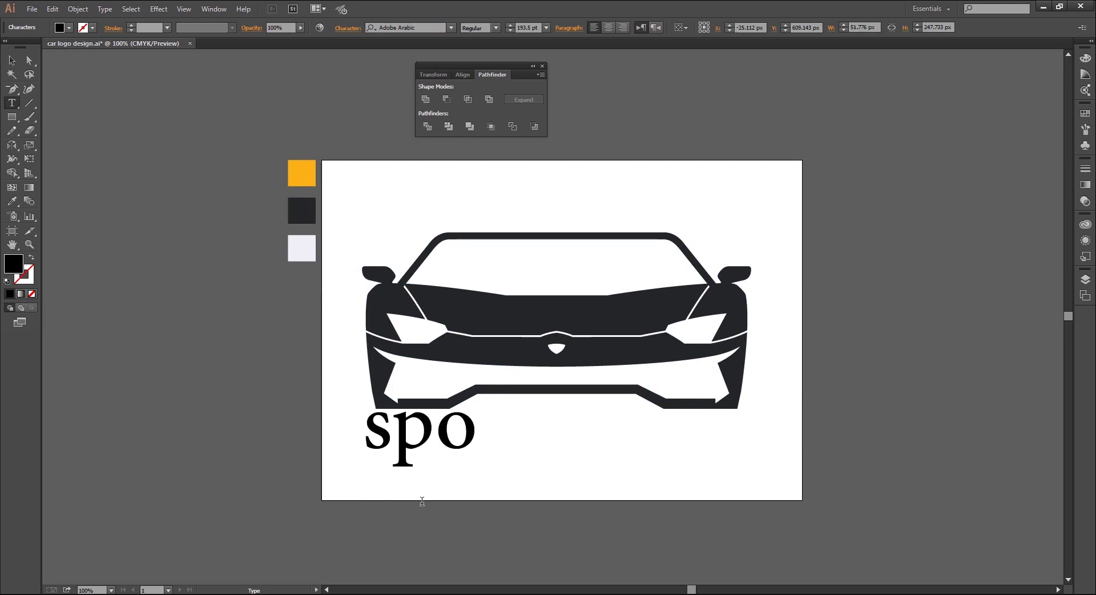
text(rtscar)
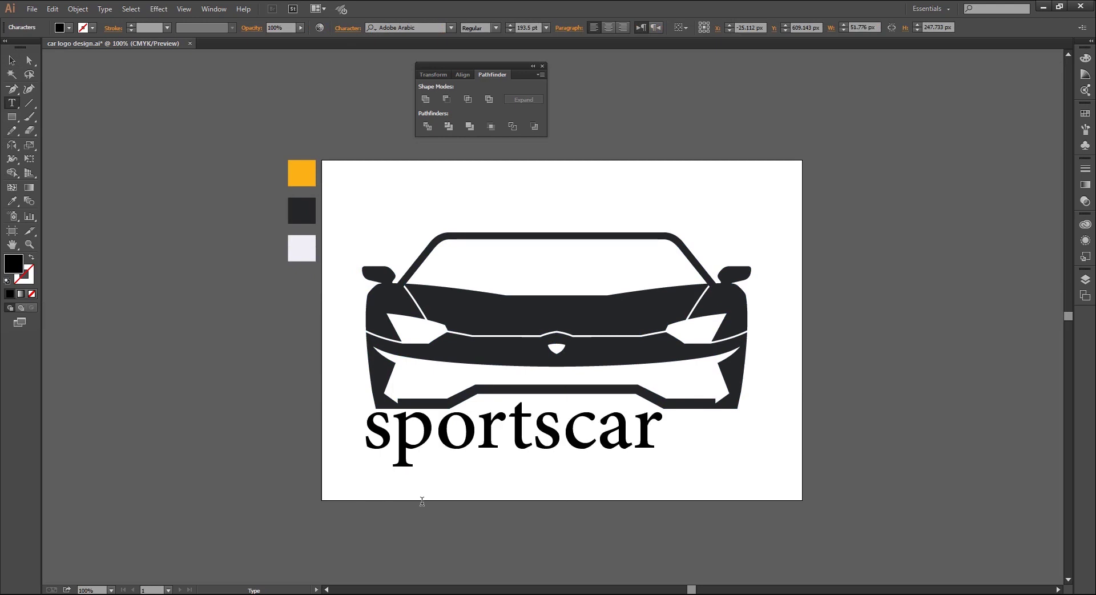
key(Escape)
click(214, 9)
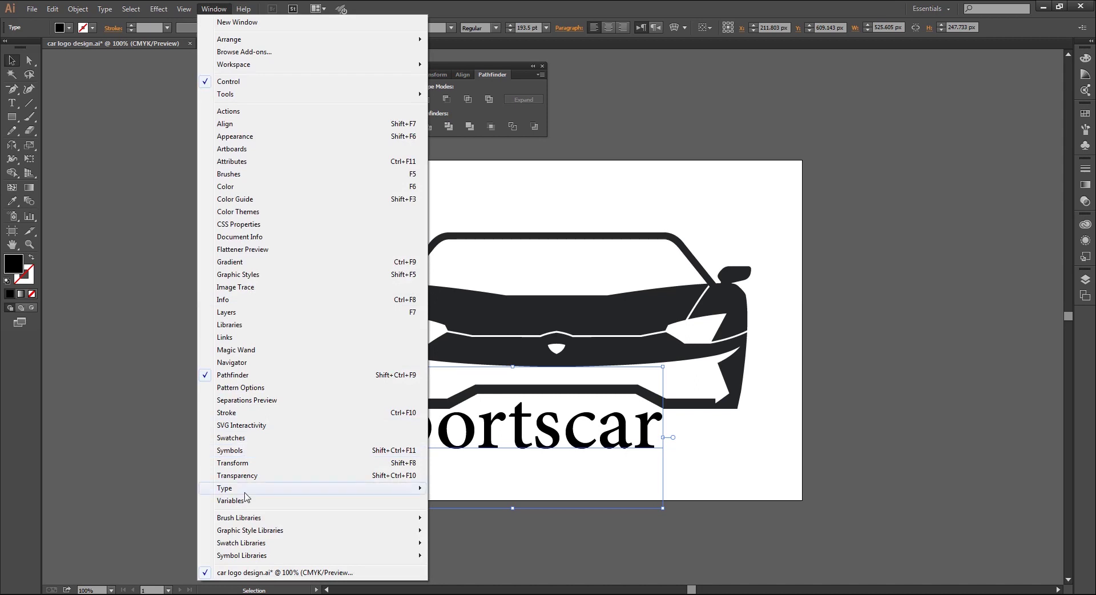
mouse_move(225, 488)
click(458, 489)
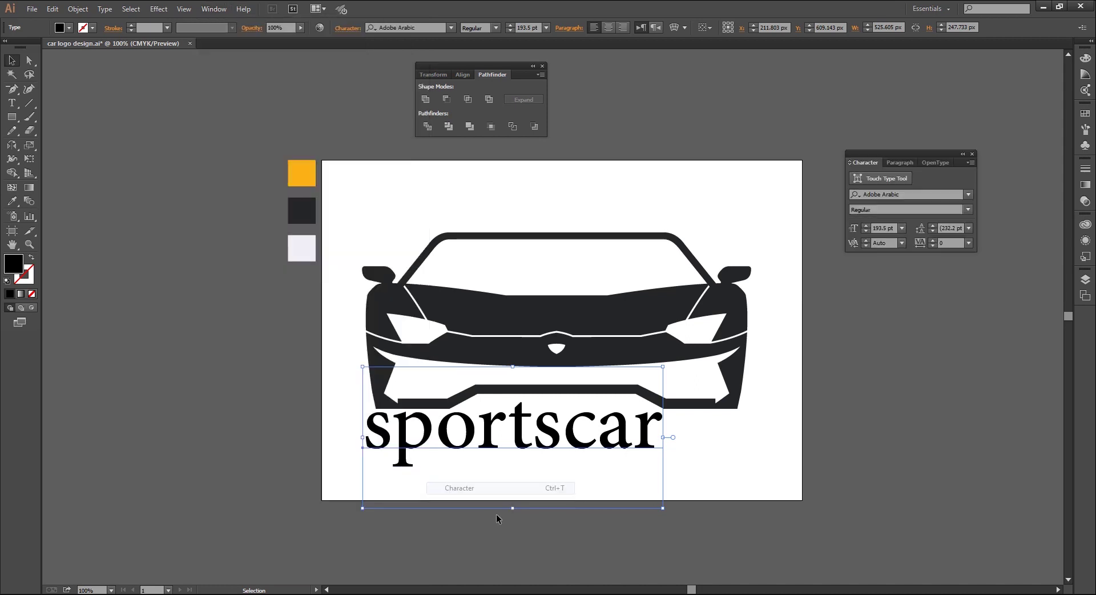
click(927, 193)
key(BackSpace)
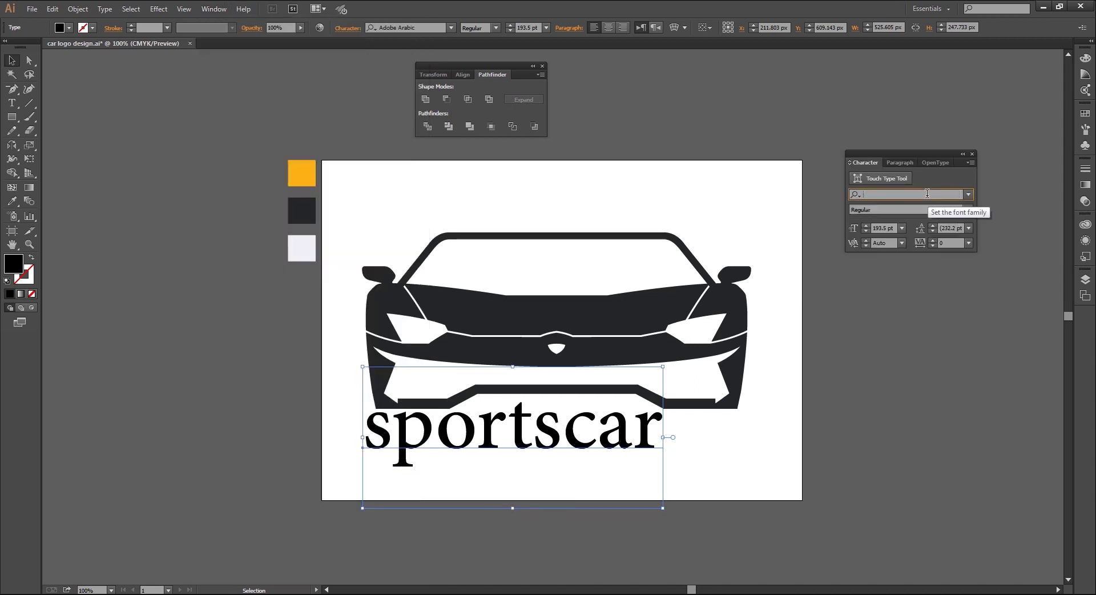
text(eth)
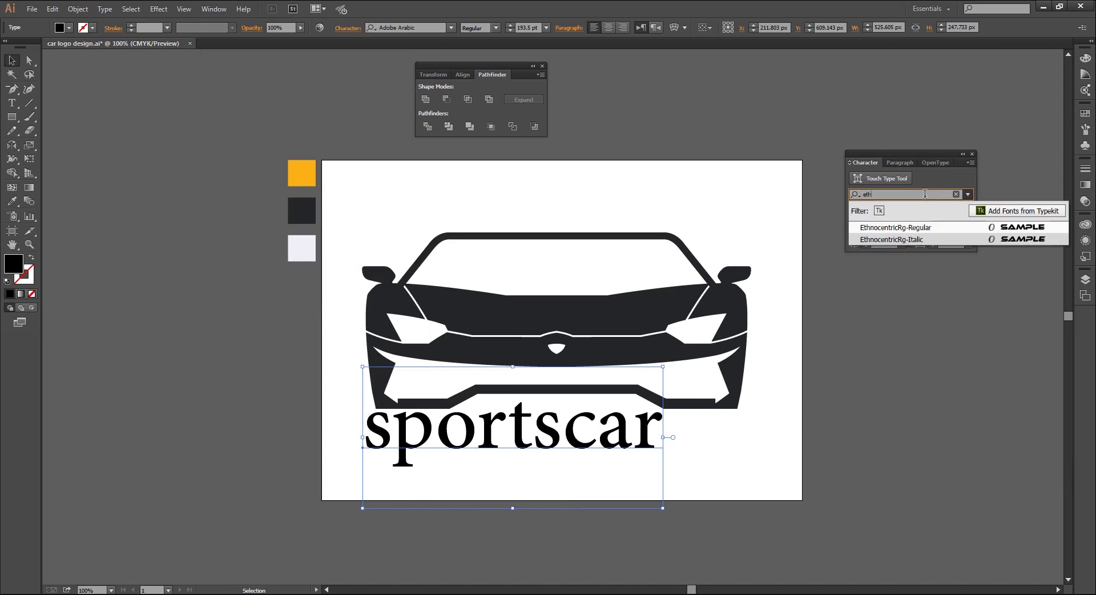
click(906, 227)
Resize the SPORTSCAR text to 92.05 pt and centre it beneath the car.
key(ctrl+minus)
drag(959, 391, 831, 375)
key(ctrl+plus)
drag(696, 386, 505, 402)
shift+click(597, 319)
click(379, 27)
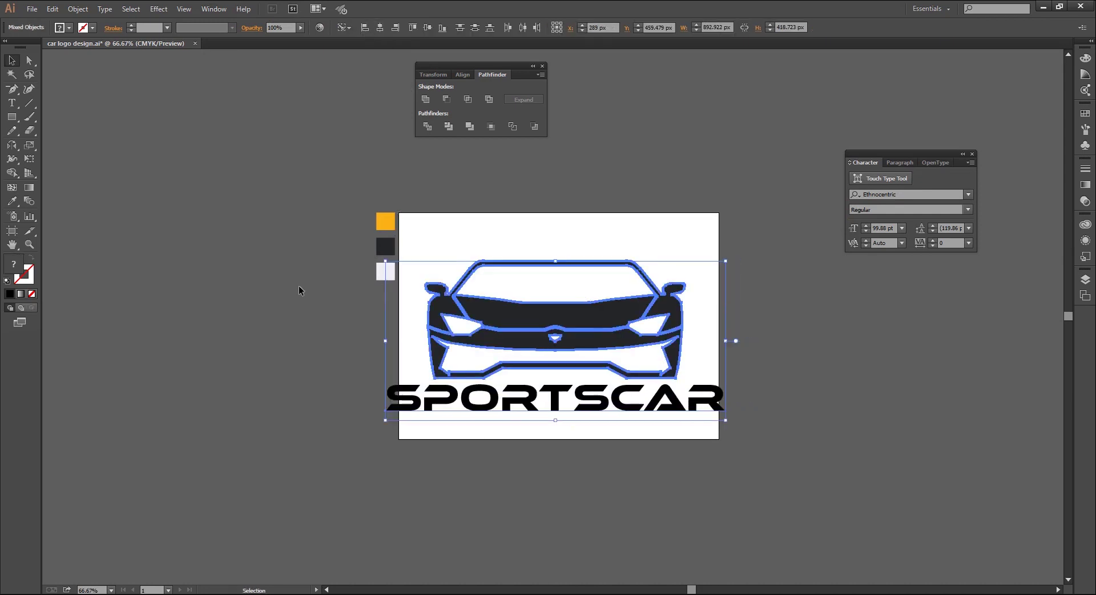
key(ctrl+plus)
click(457, 442)
drag(813, 477, 789, 487)
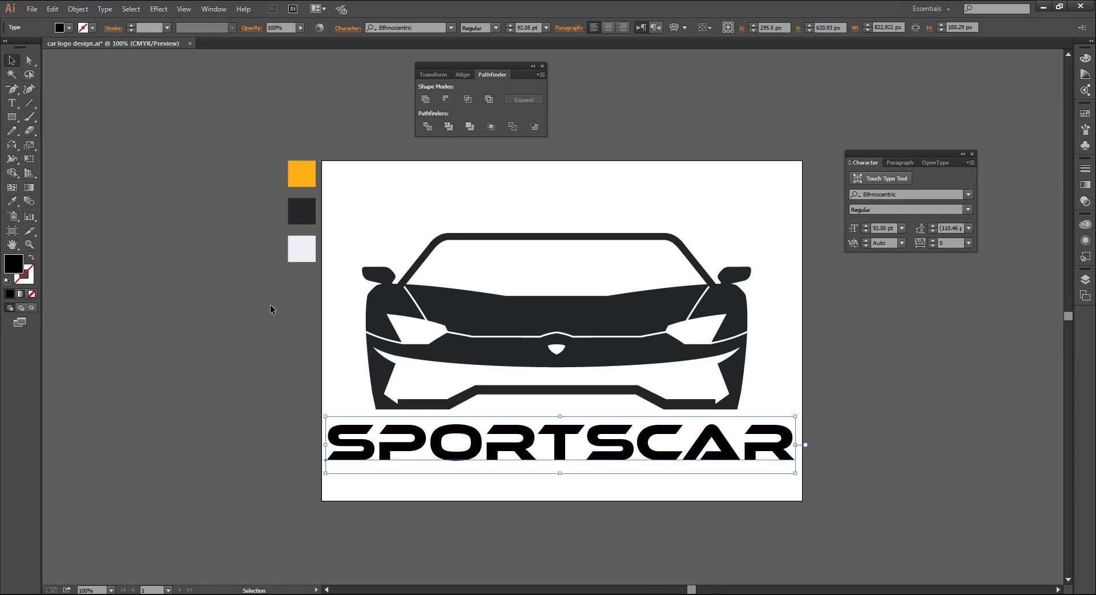
Draw an orange artboard-sized rectangle and send it to the back.
click(301, 174)
click(165, 122)
click(14, 120)
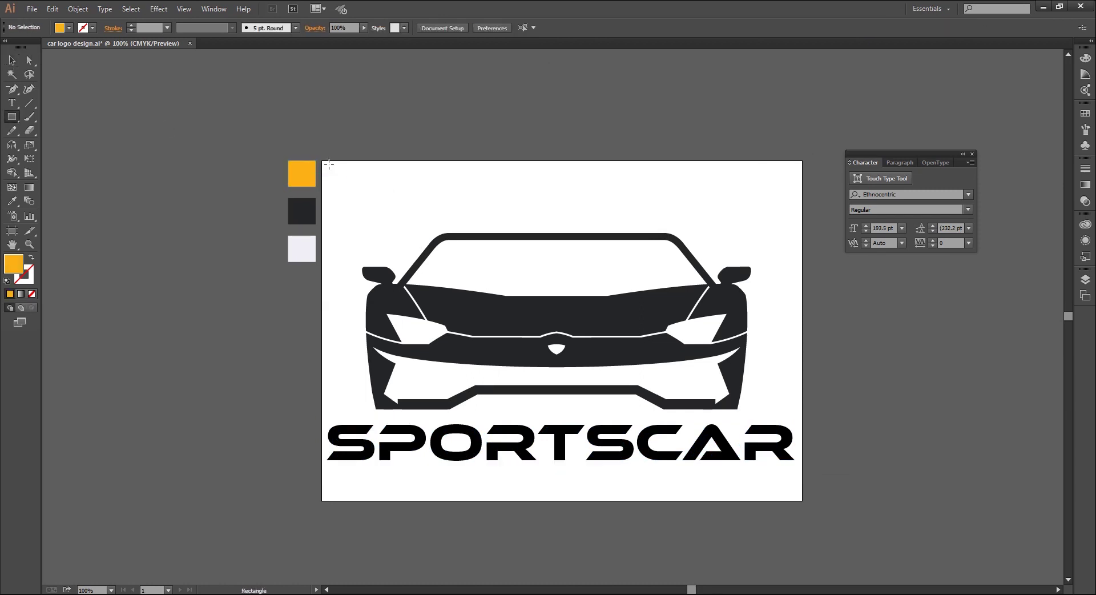
drag(322, 161, 803, 502)
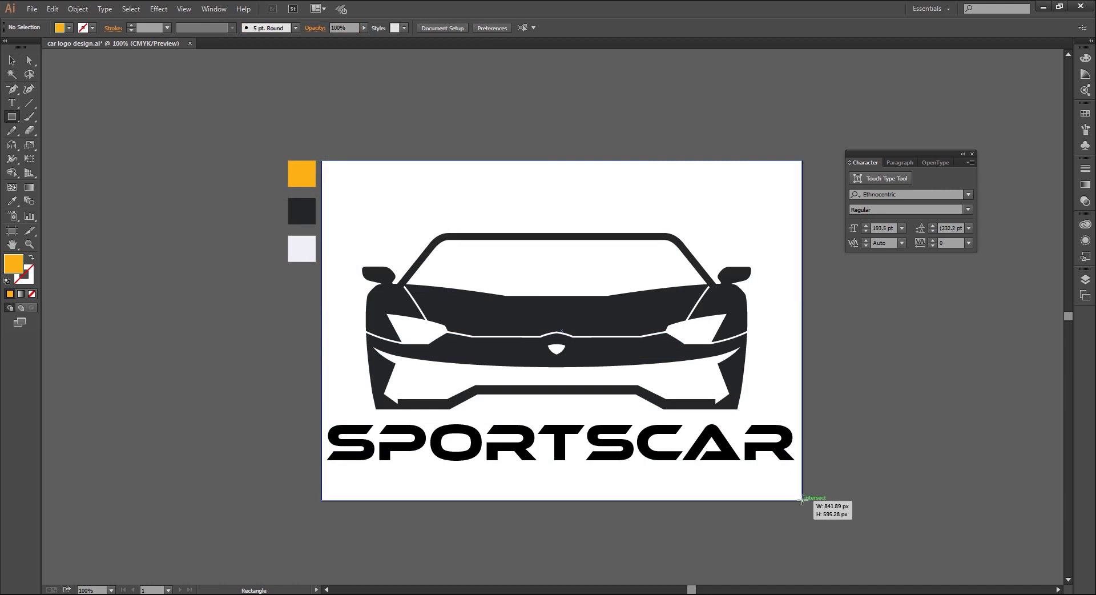
drag(802, 503, 802, 500)
key(v)
right_click(478, 281)
mouse_move(510, 443)
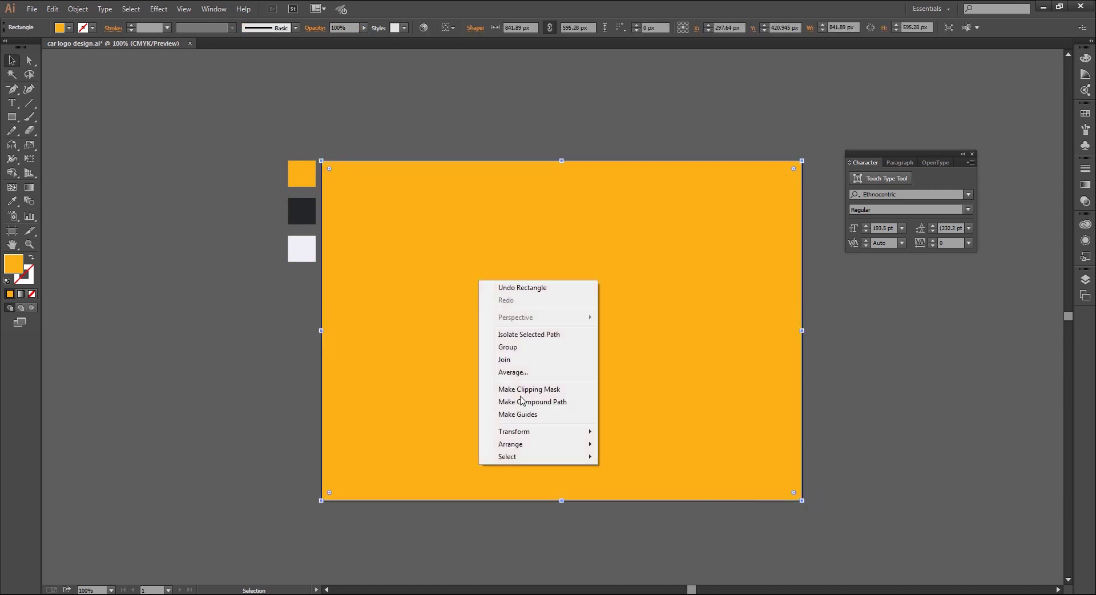
click(617, 482)
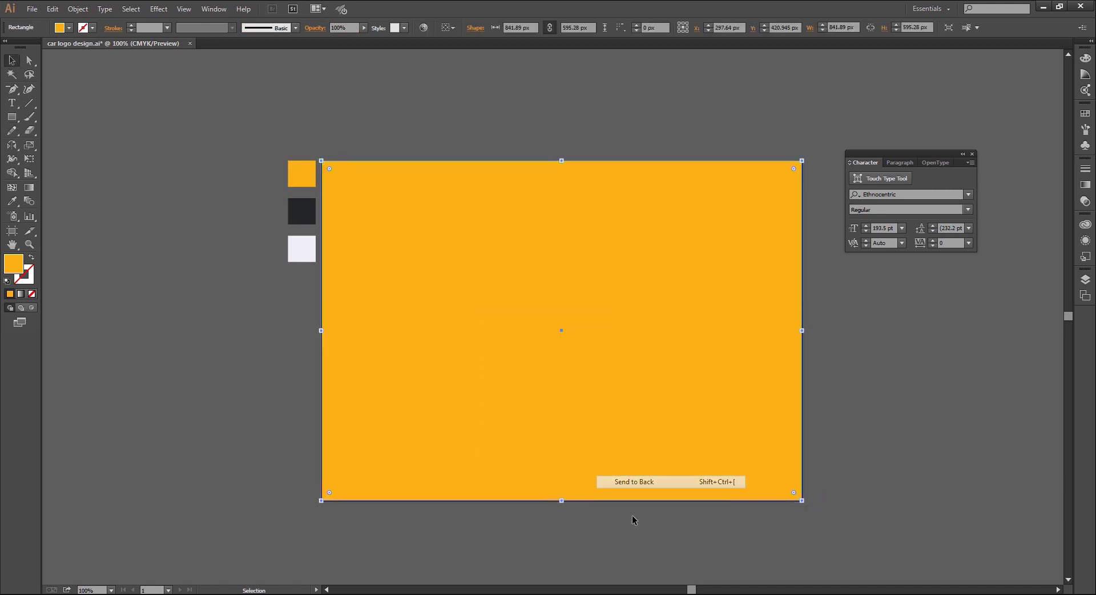
key(ctrl+minus)
Eyedropper the SPORTSCAR text white and the car orange.
click(548, 402)
click(11, 201)
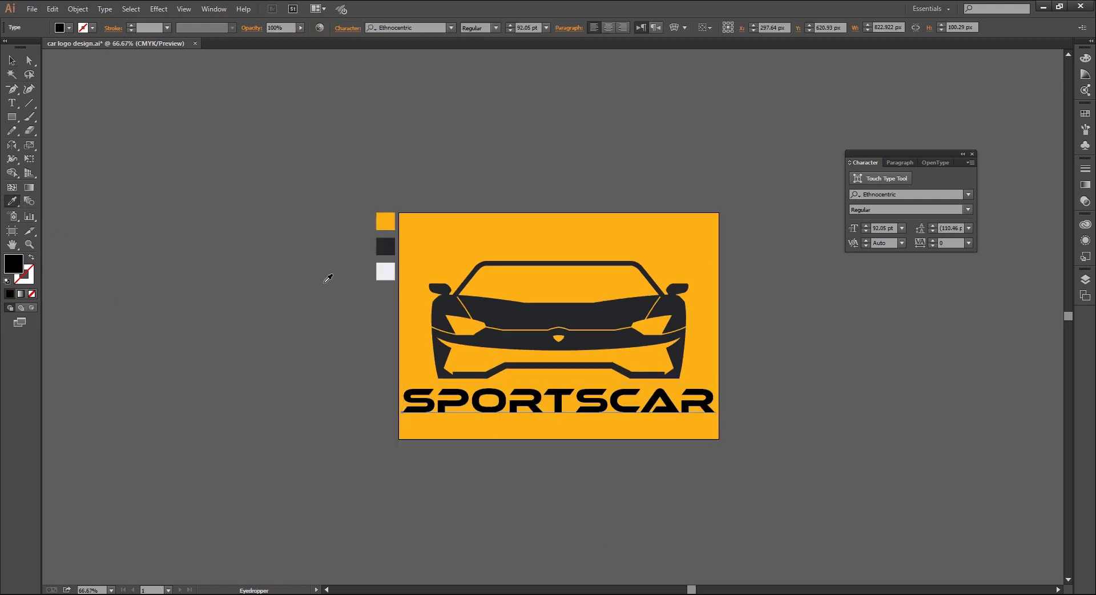
click(384, 268)
key(v)
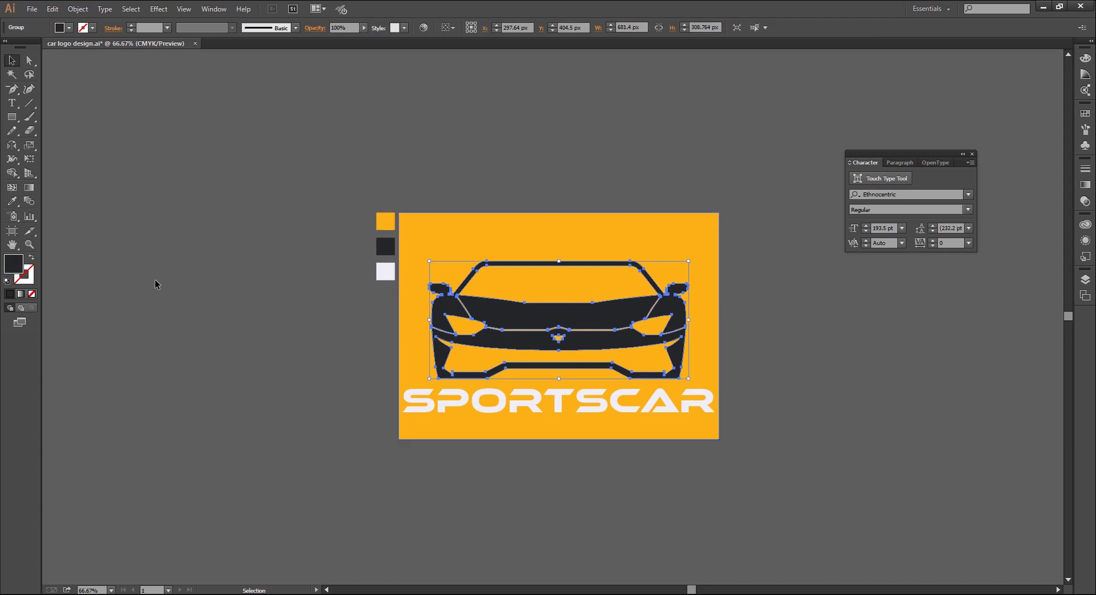
click(16, 201)
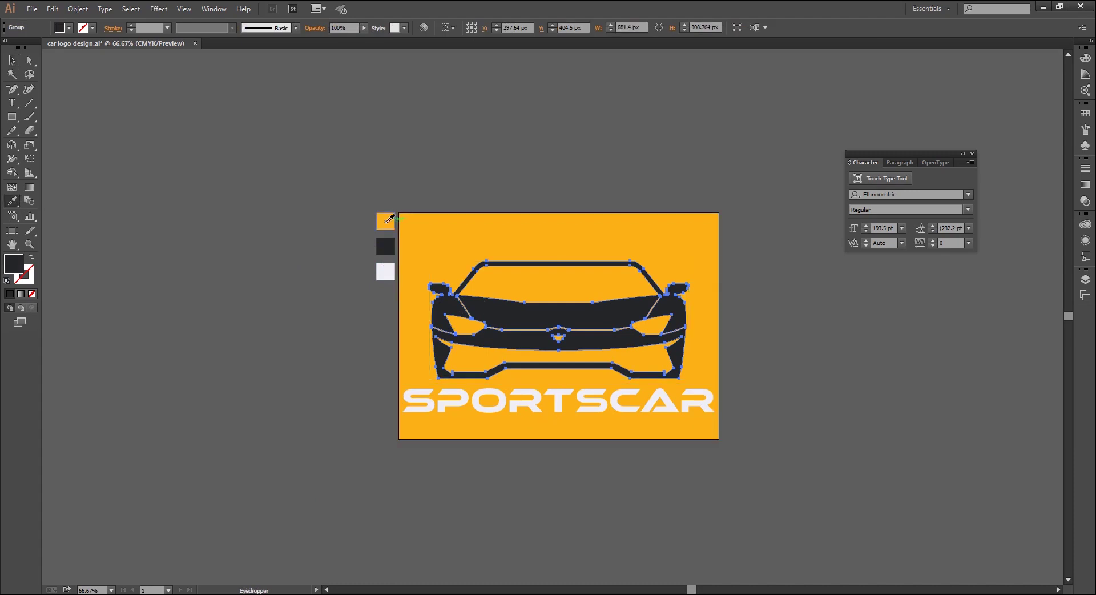
click(386, 221)
click(11, 60)
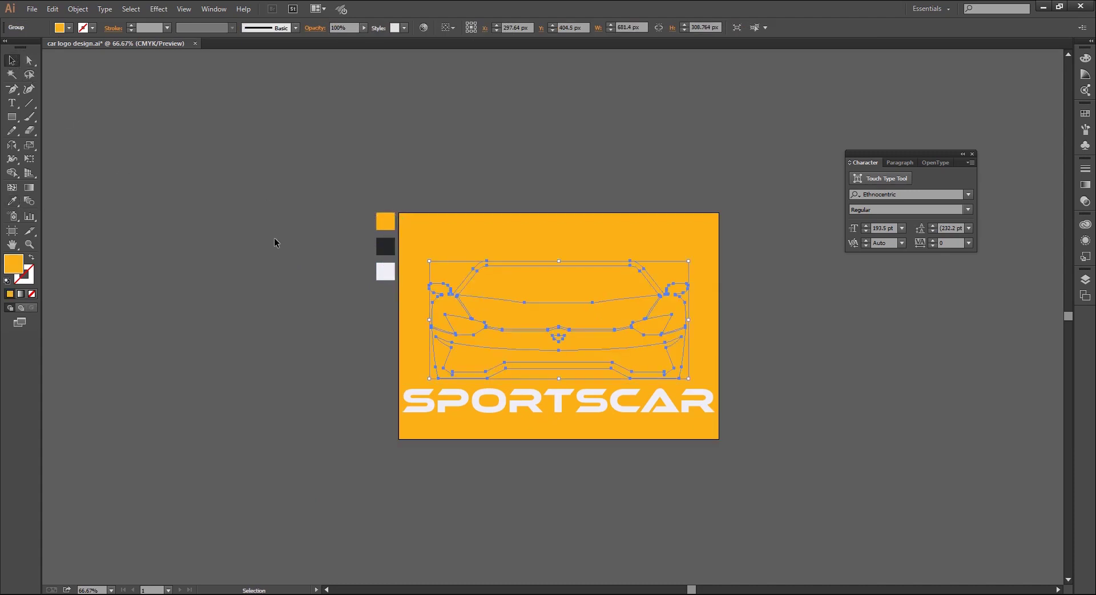
click(420, 228)
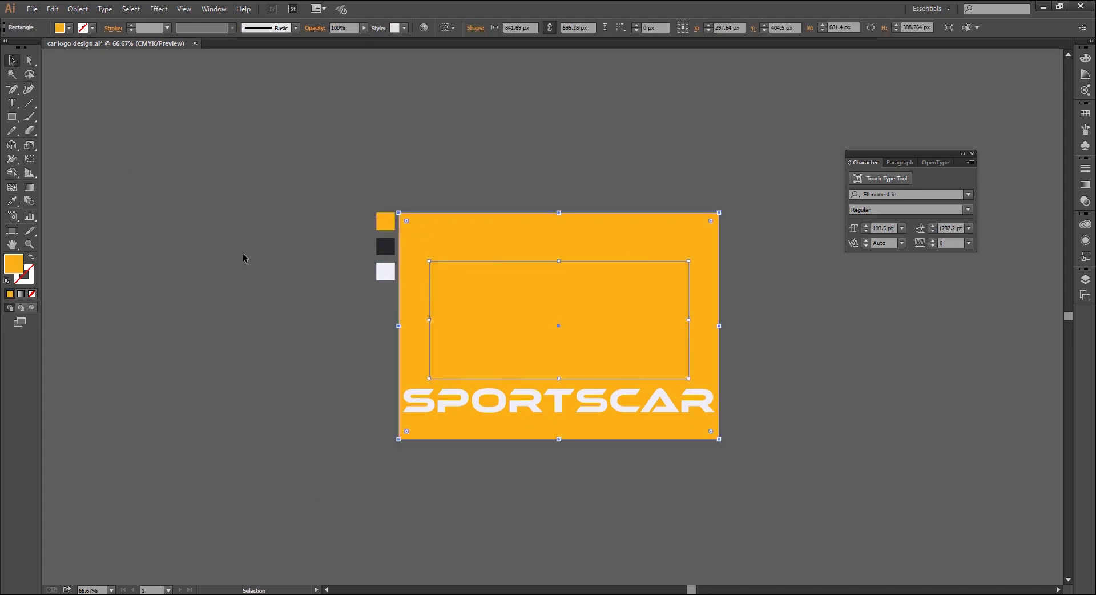
Sample the dark charcoal swatch onto the background rectangle, then deselect and view at 100%.
click(12, 201)
click(385, 246)
click(12, 60)
click(151, 244)
key(ctrl+1)
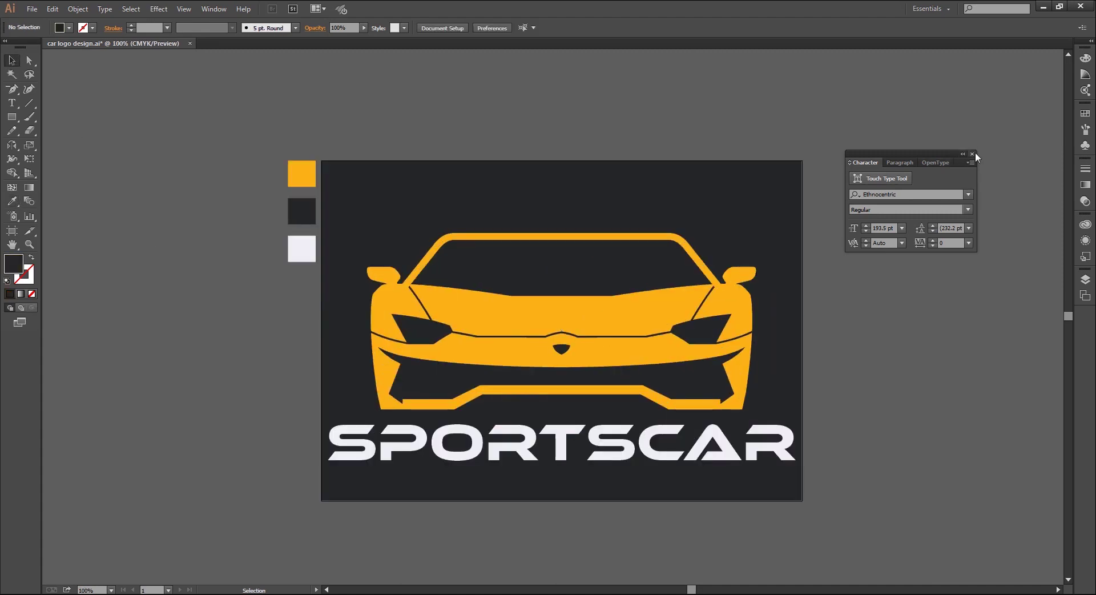